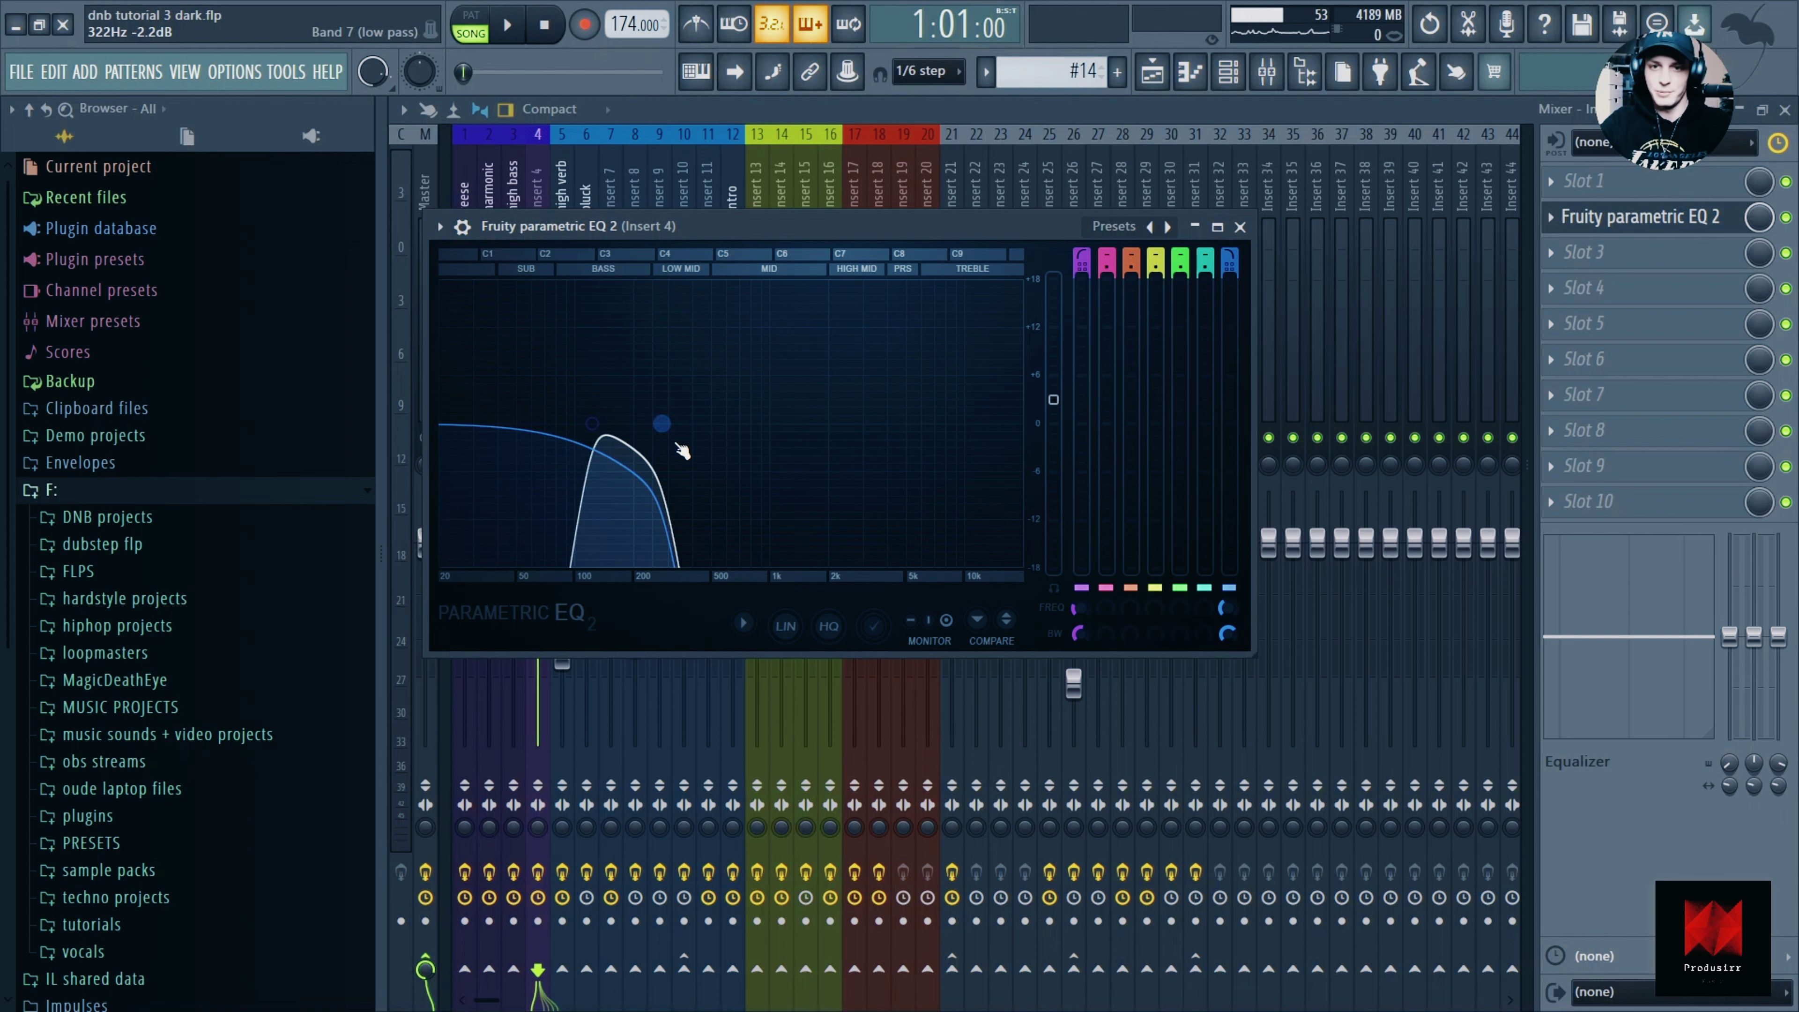
Play back the layered bass channels and the Serum #9 intro pattern.
key(F6)
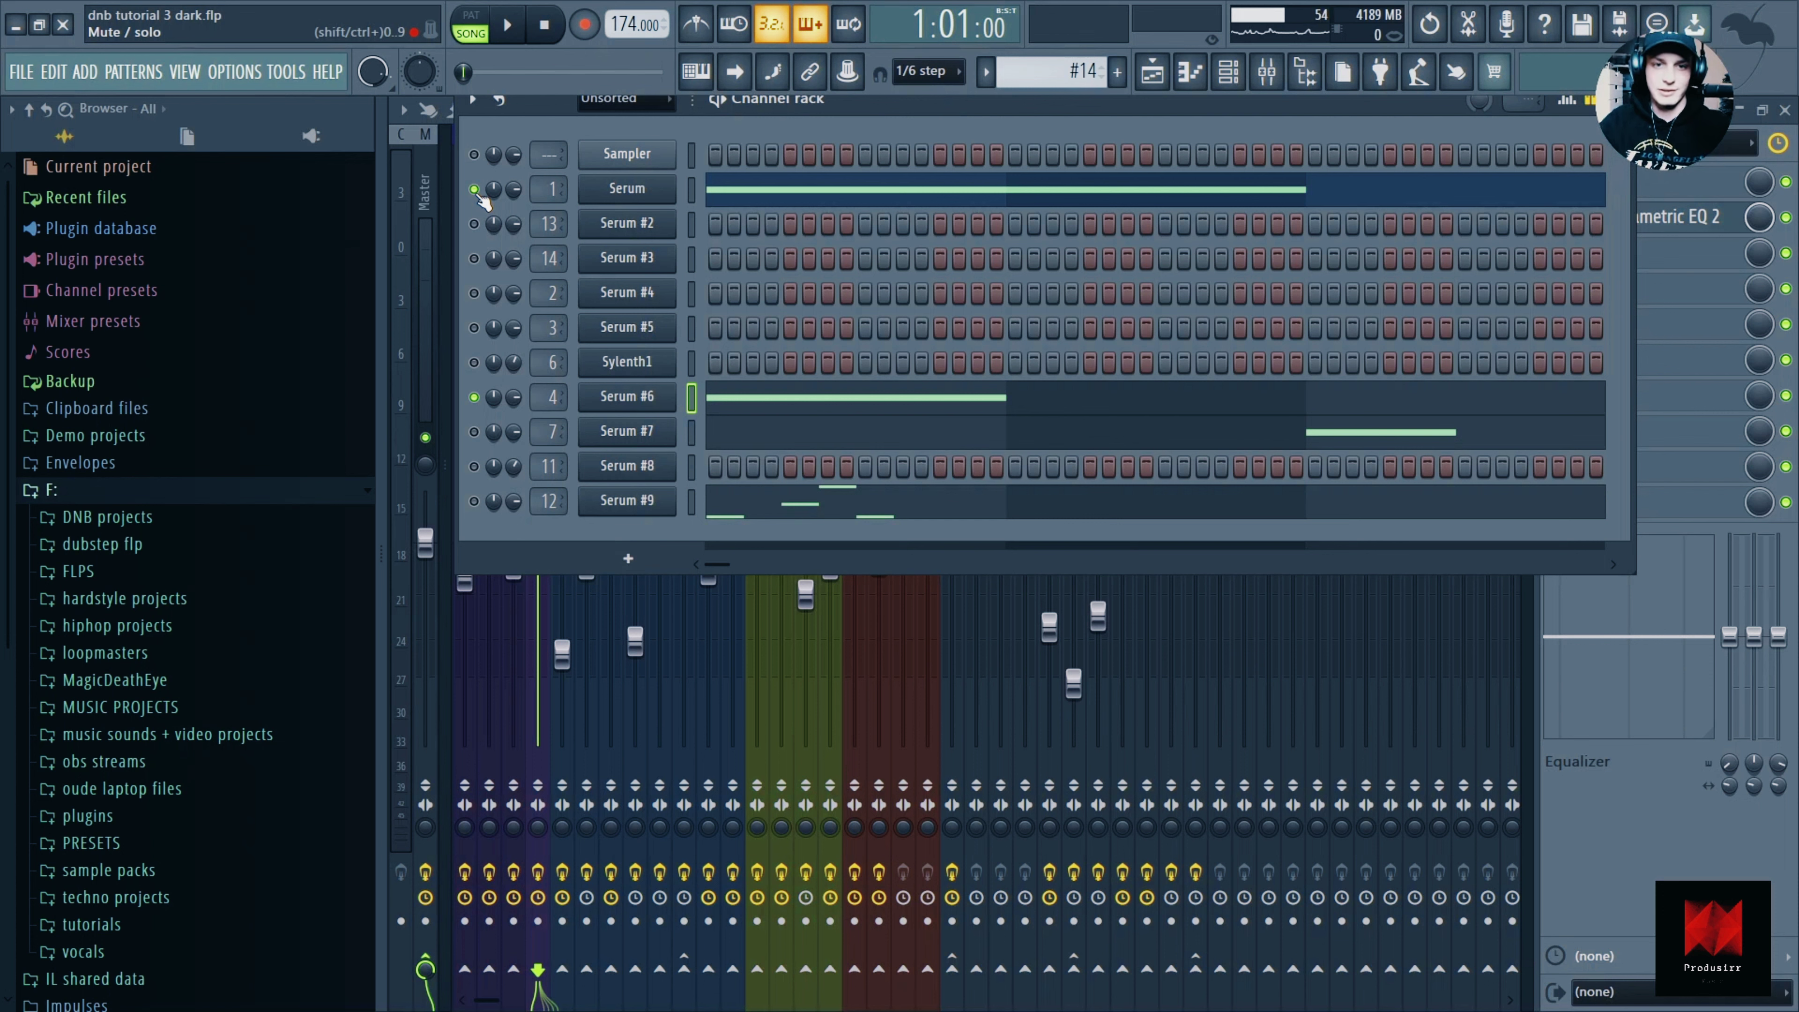
key(space)
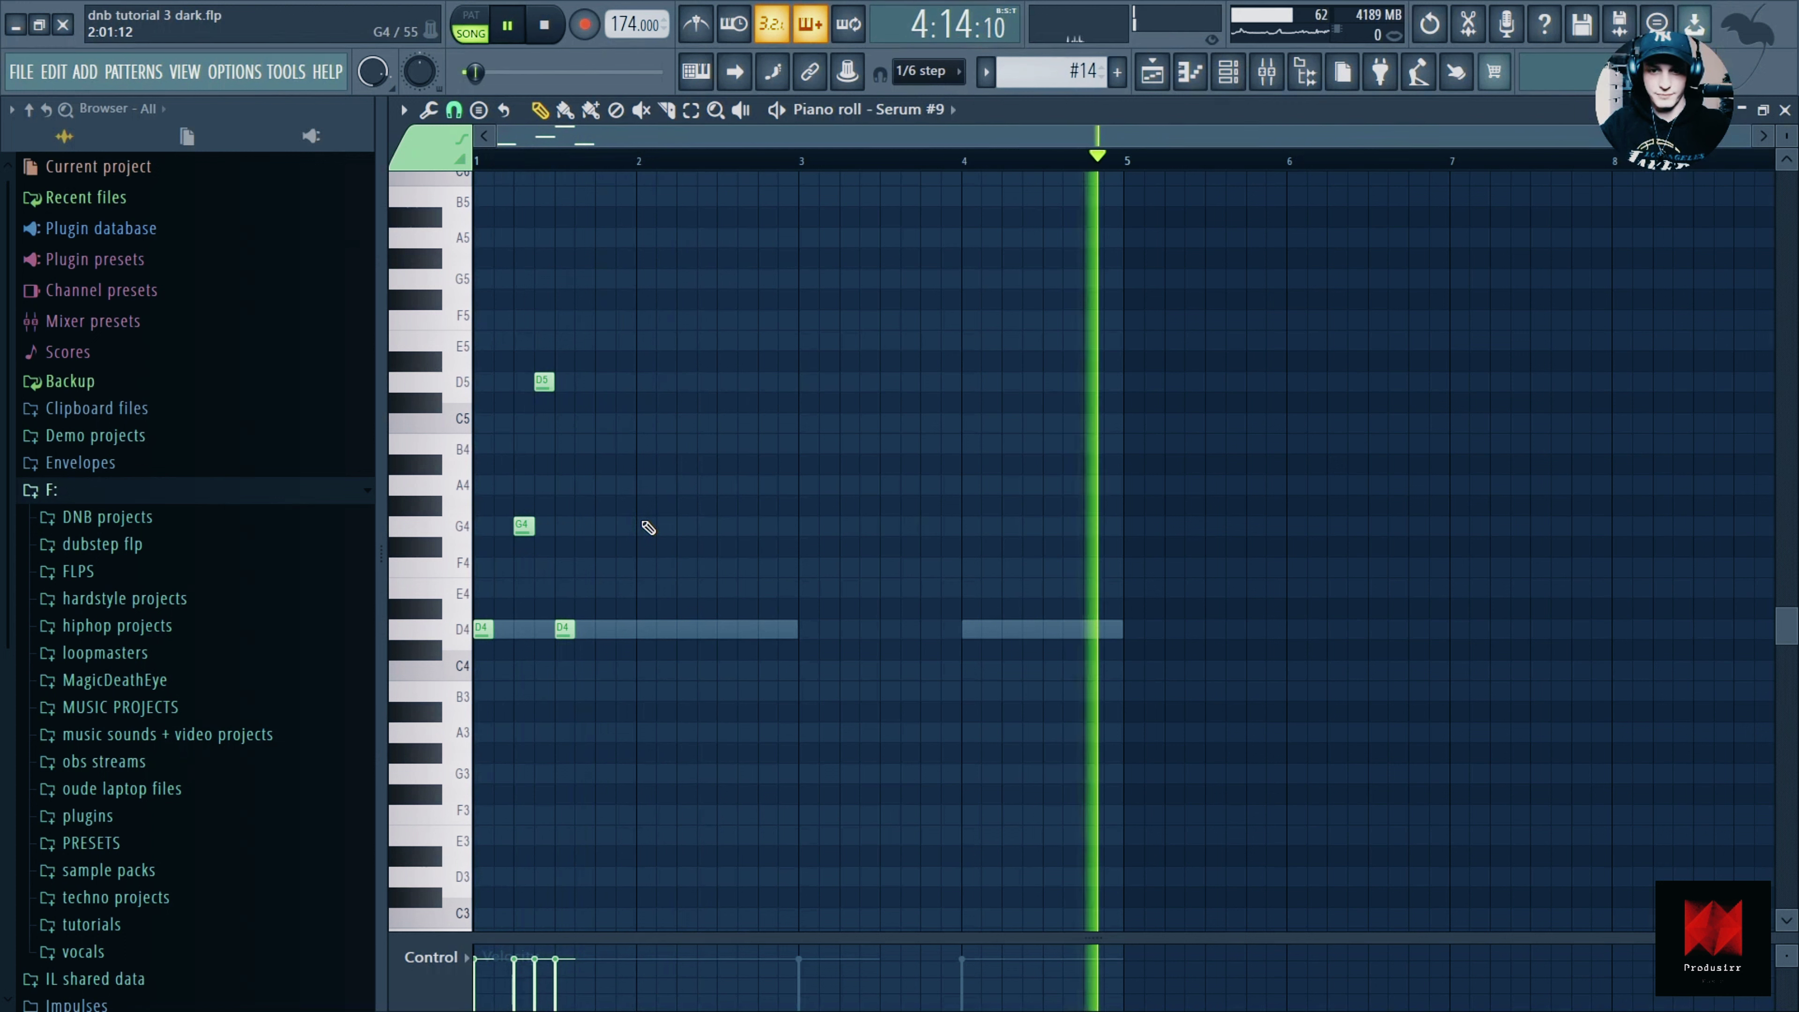
key(space)
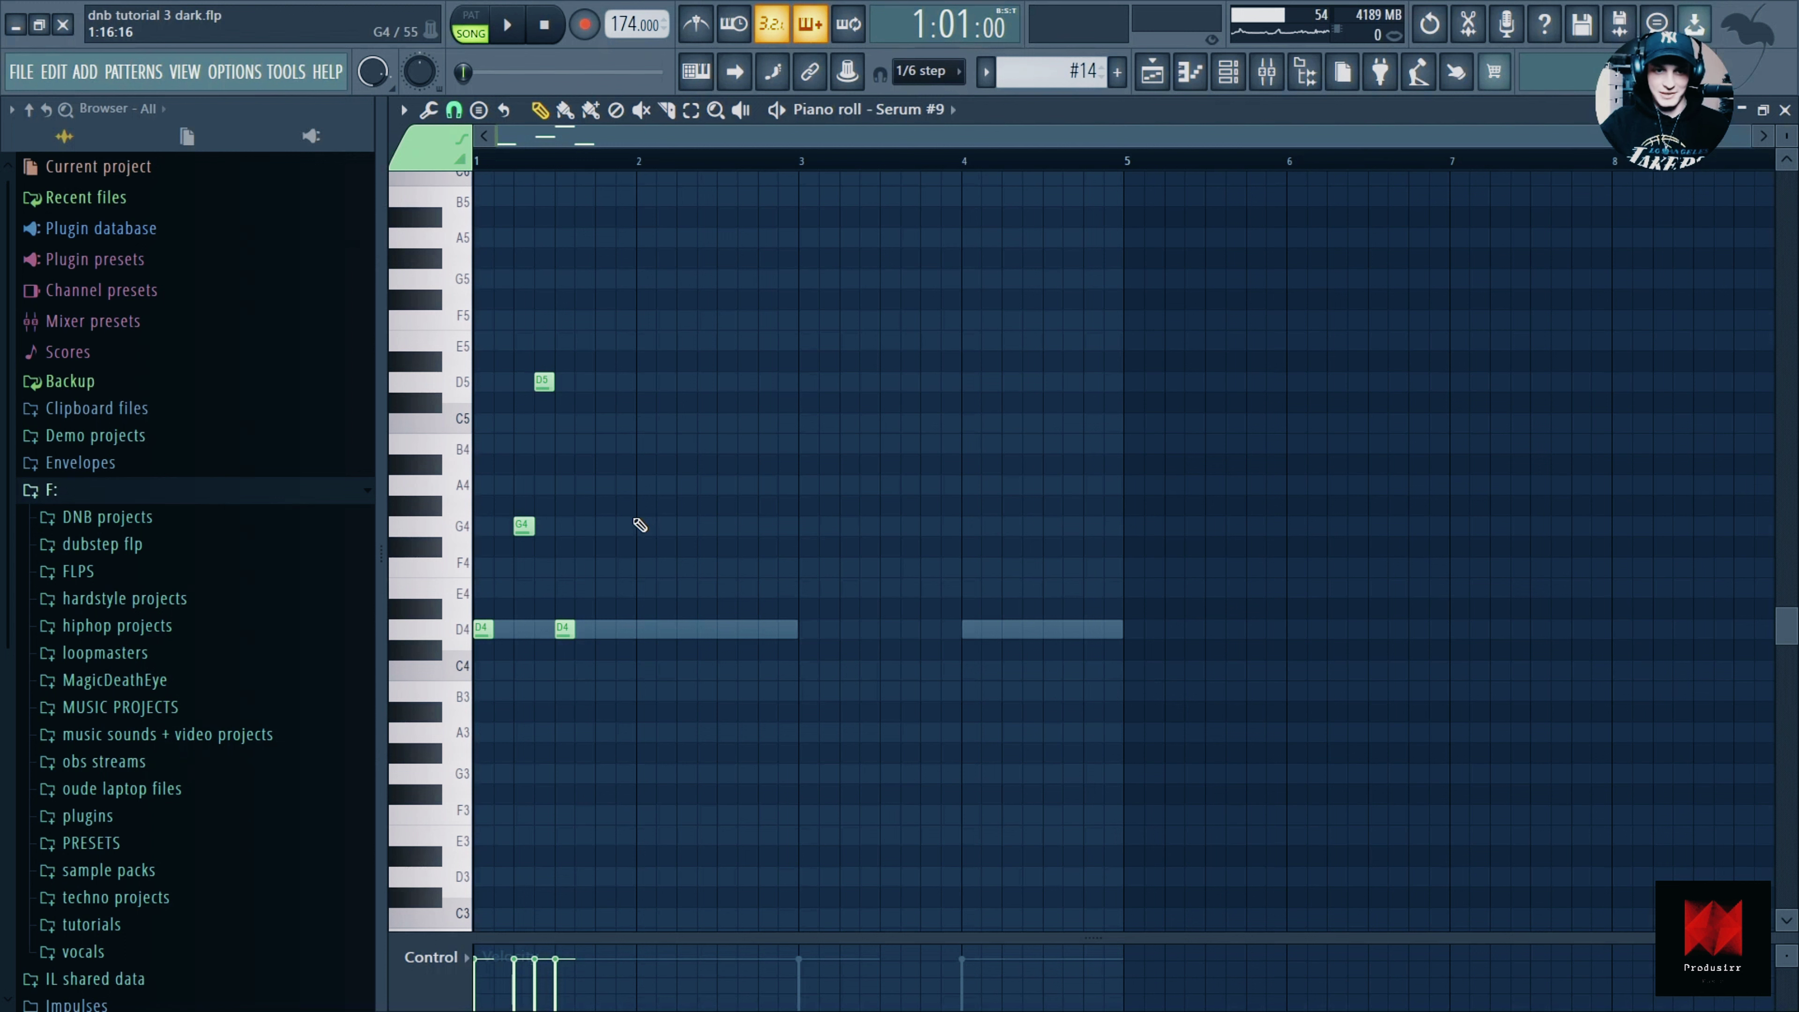
Open the Serum #9 intro lead synth and examine its effects.
click(1228, 71)
click(625, 506)
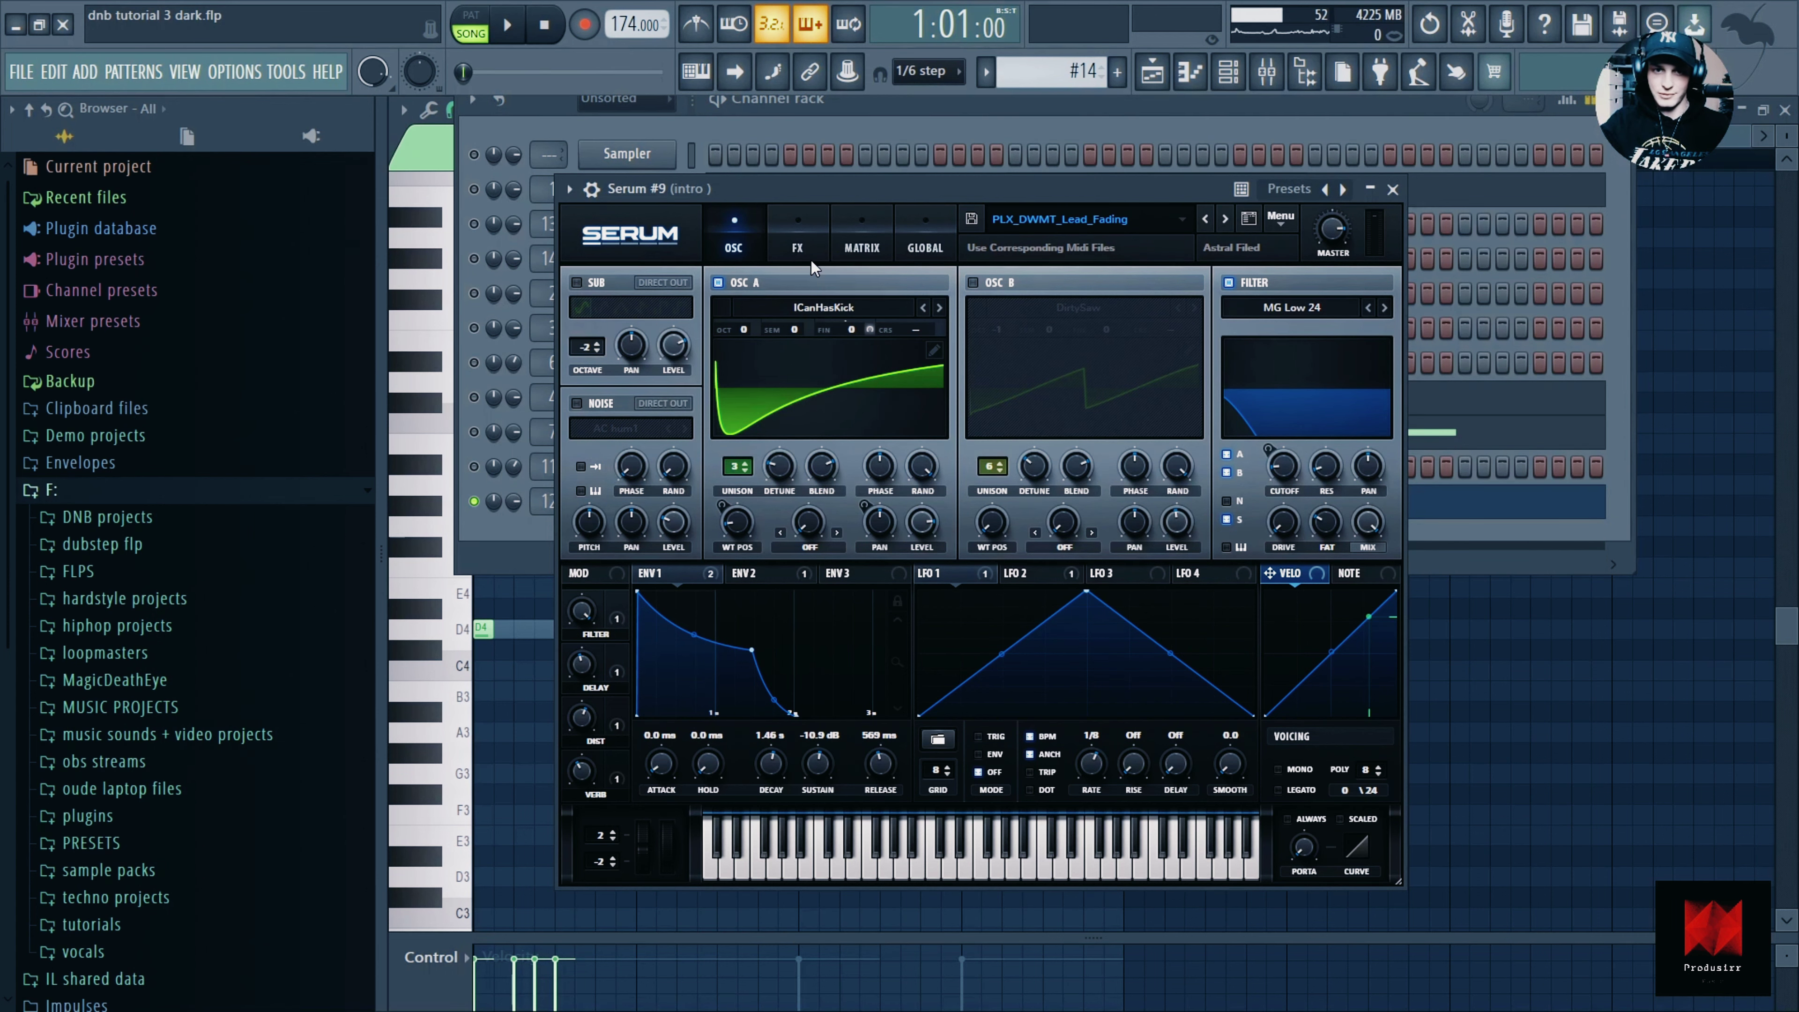
click(785, 246)
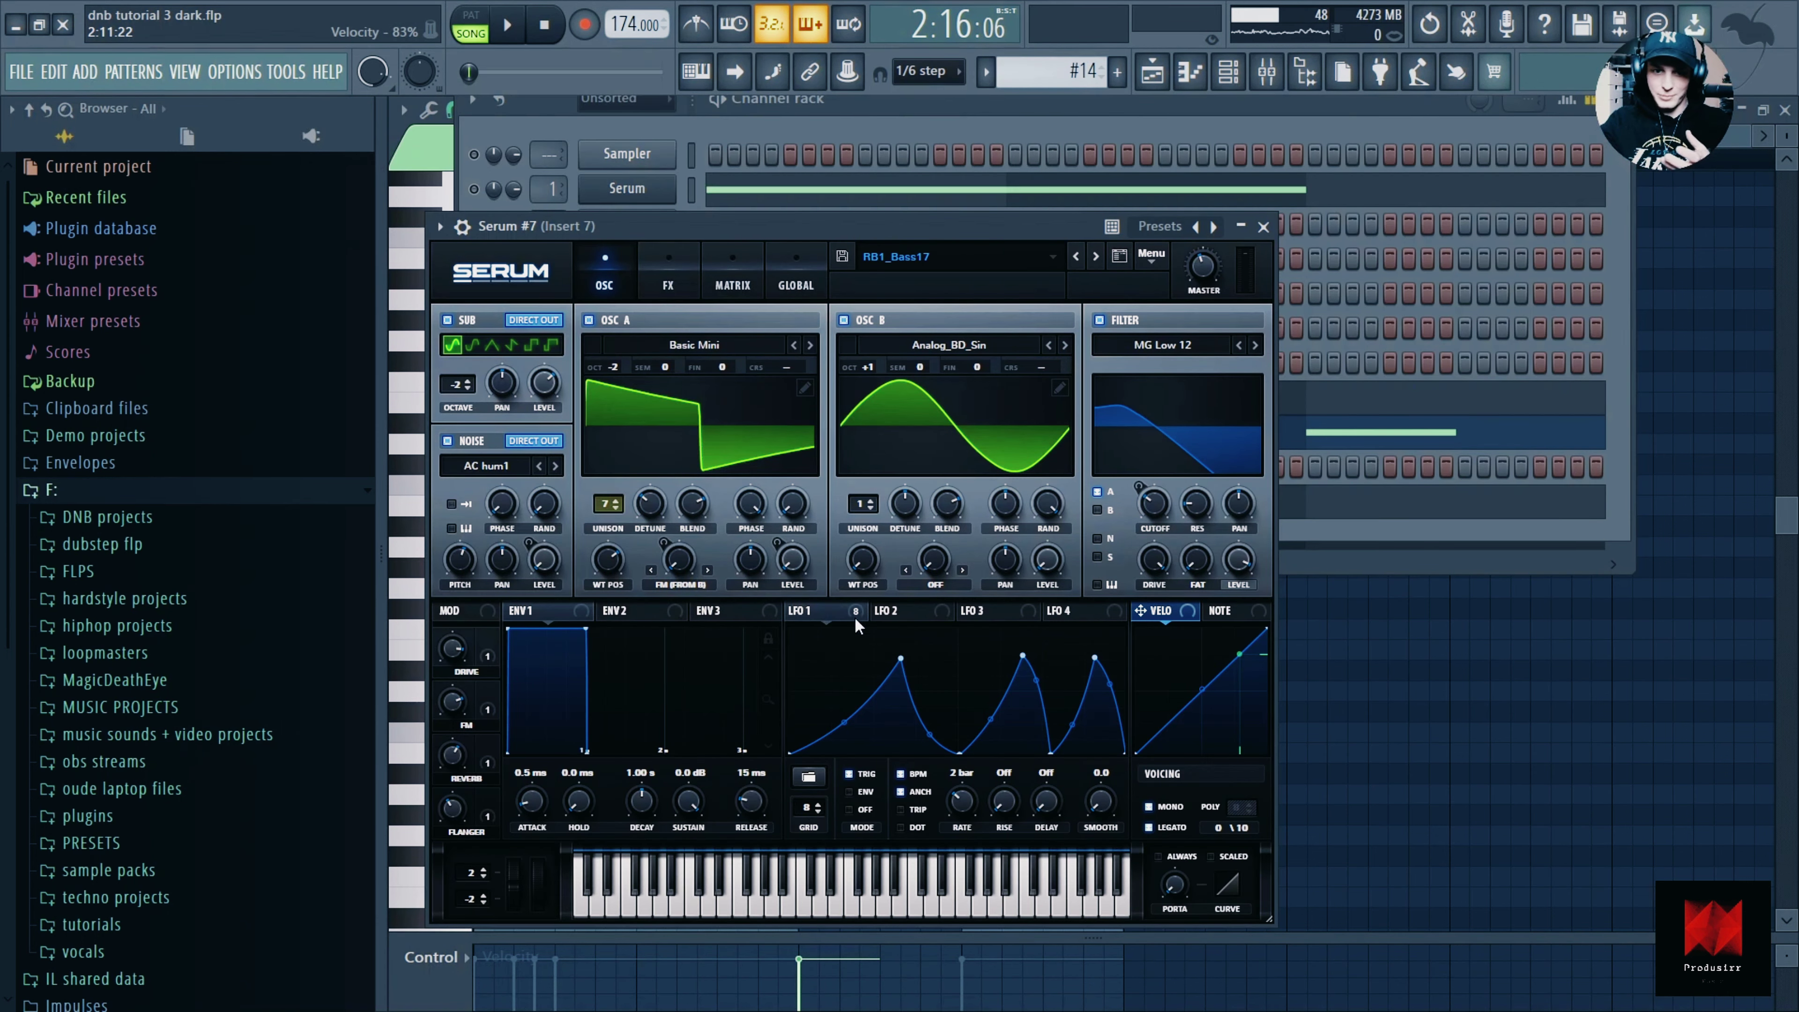
Show the mixer track of the Serum #7 bass, play it back, and view the effects of the Serum #5 high bass.
key(F9)
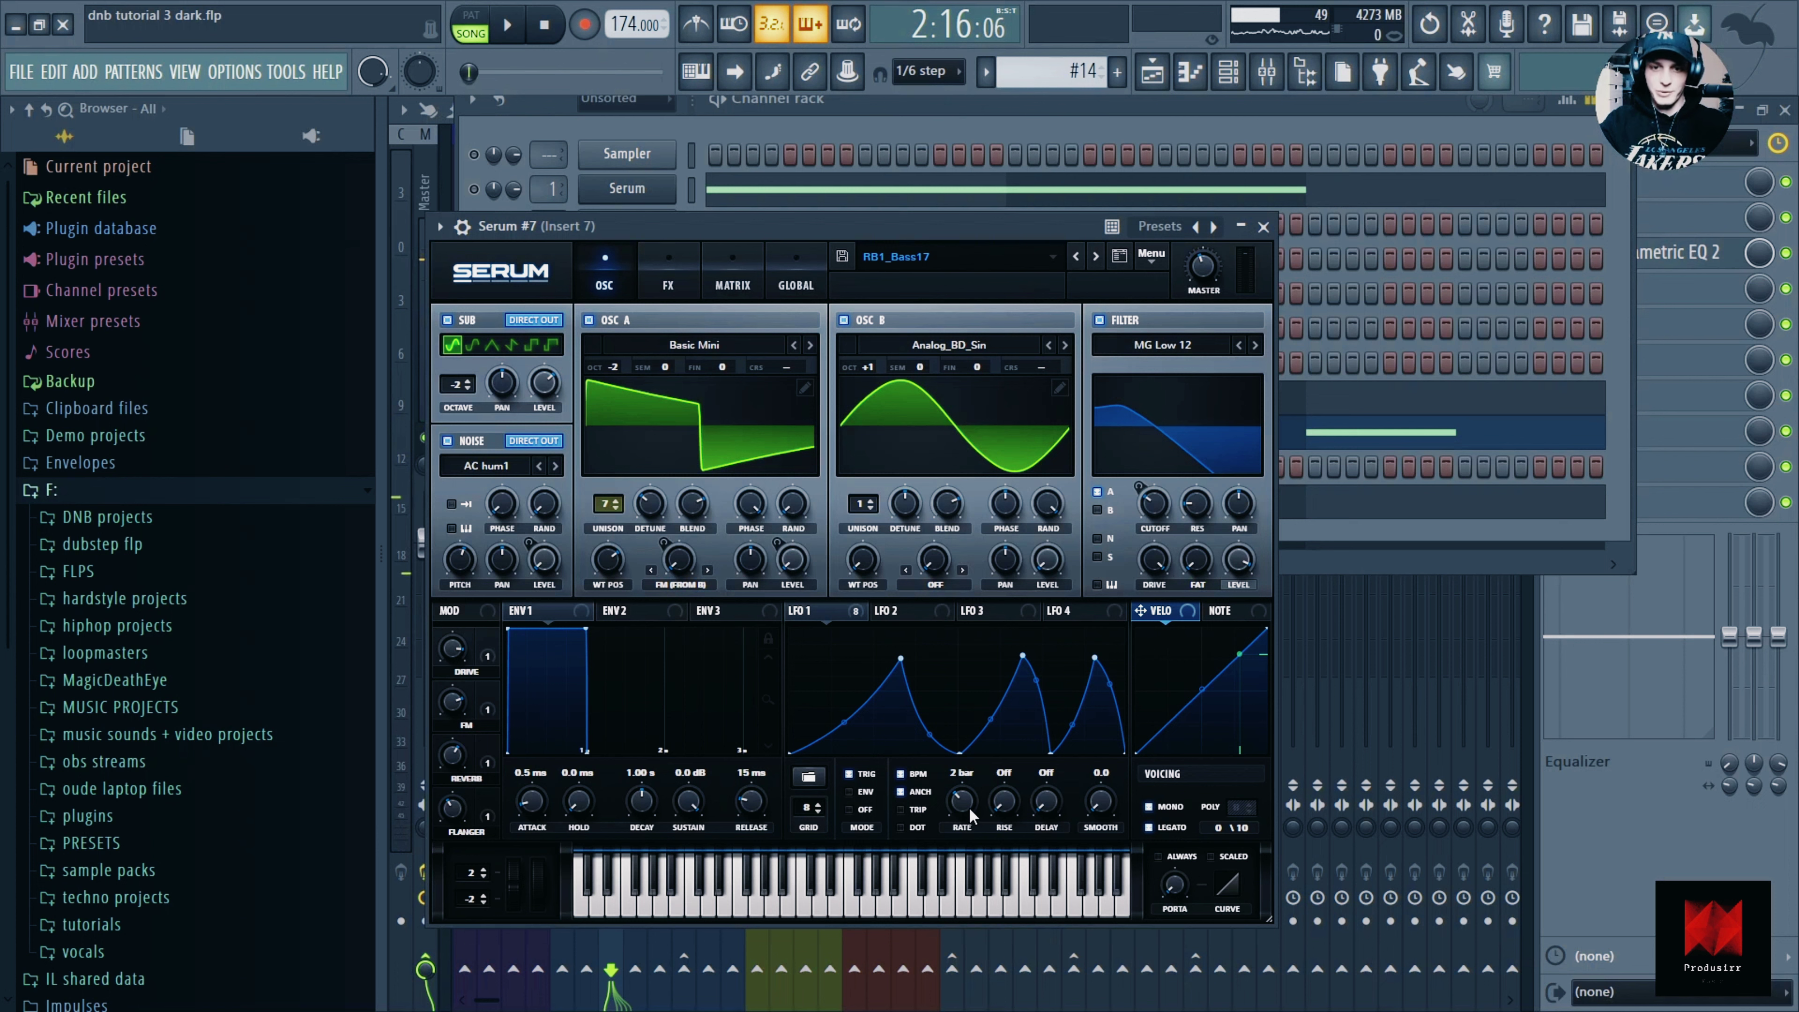
scroll(969, 807, up, 1)
key(space)
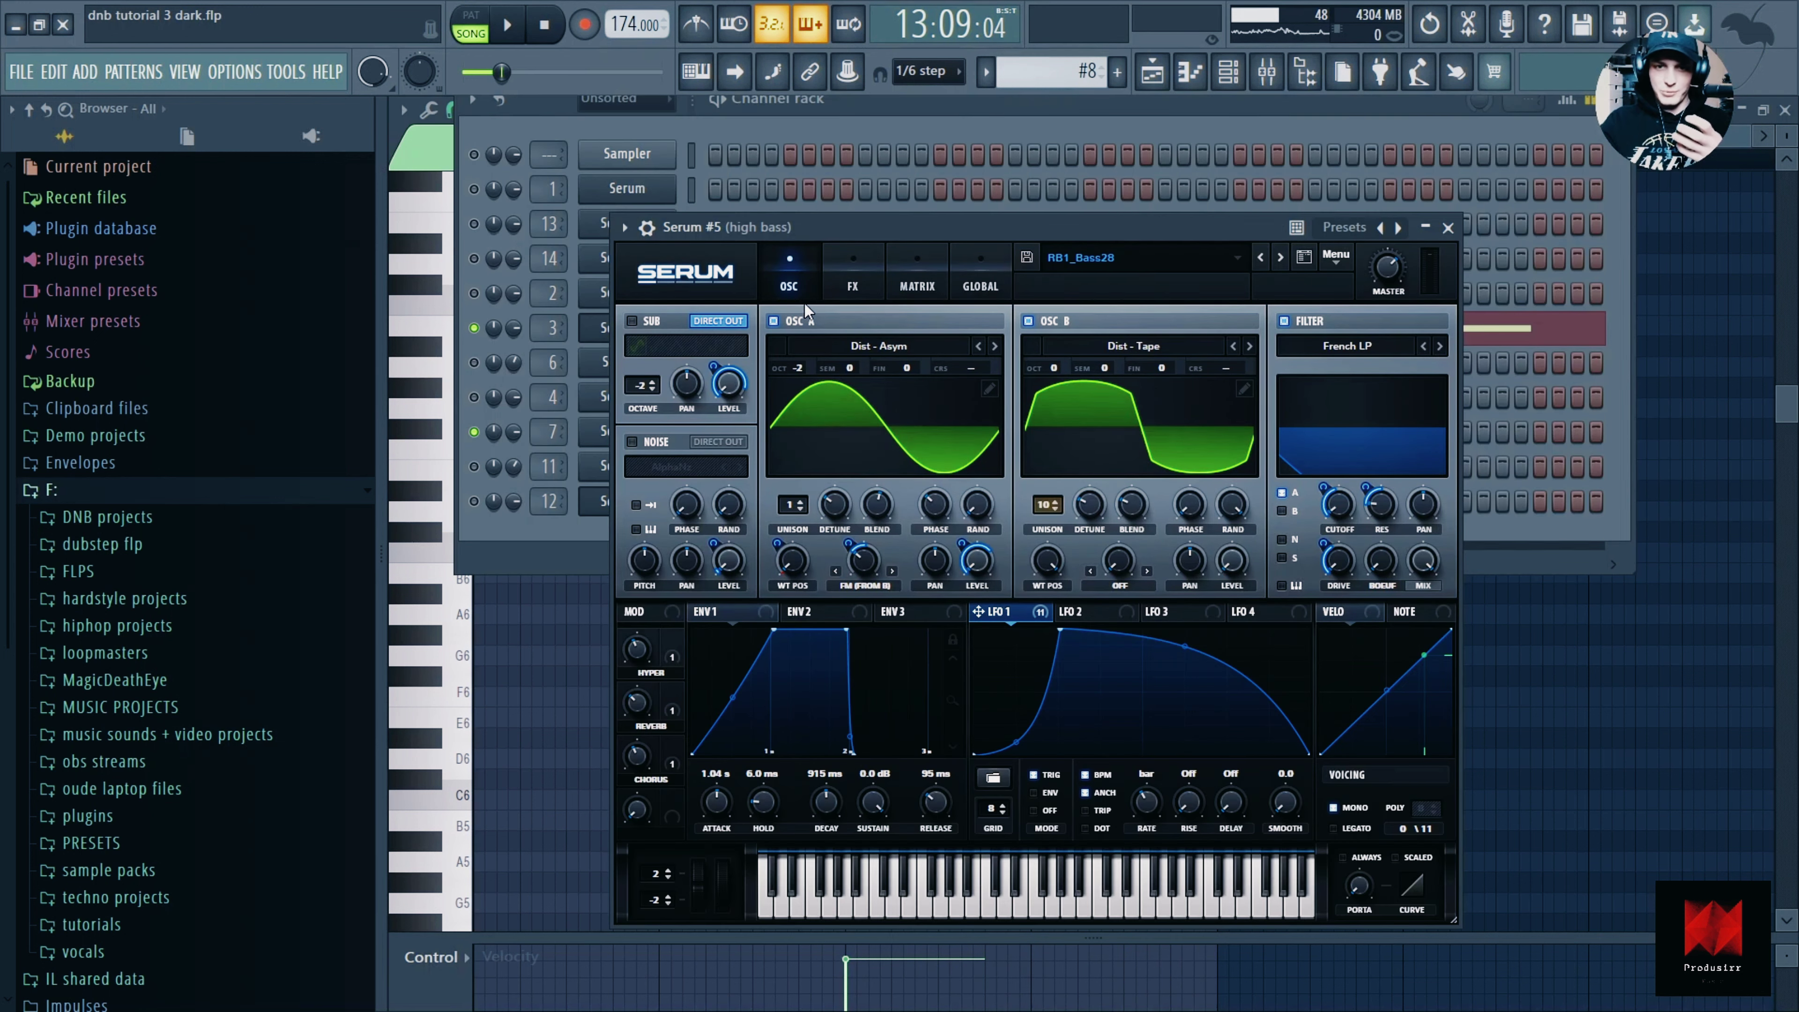
click(849, 267)
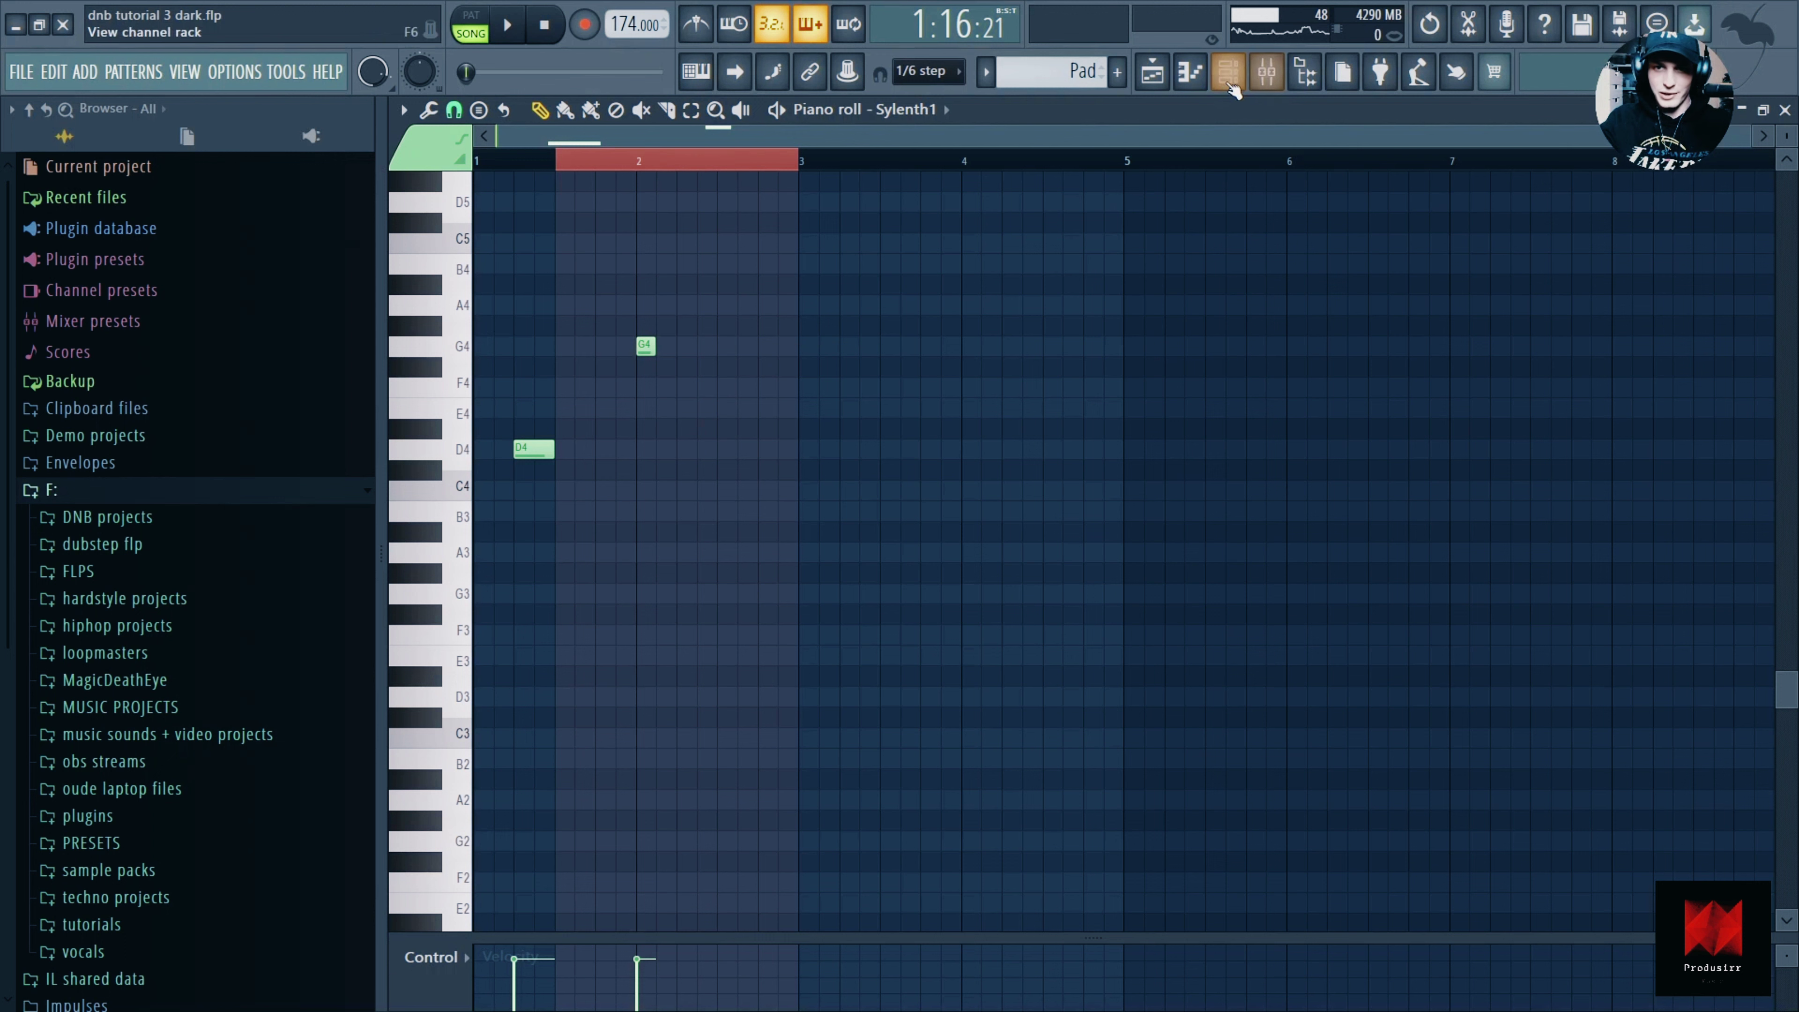
Play the Pad pattern's pluck notes and open its Sylenth1 synth.
key(space)
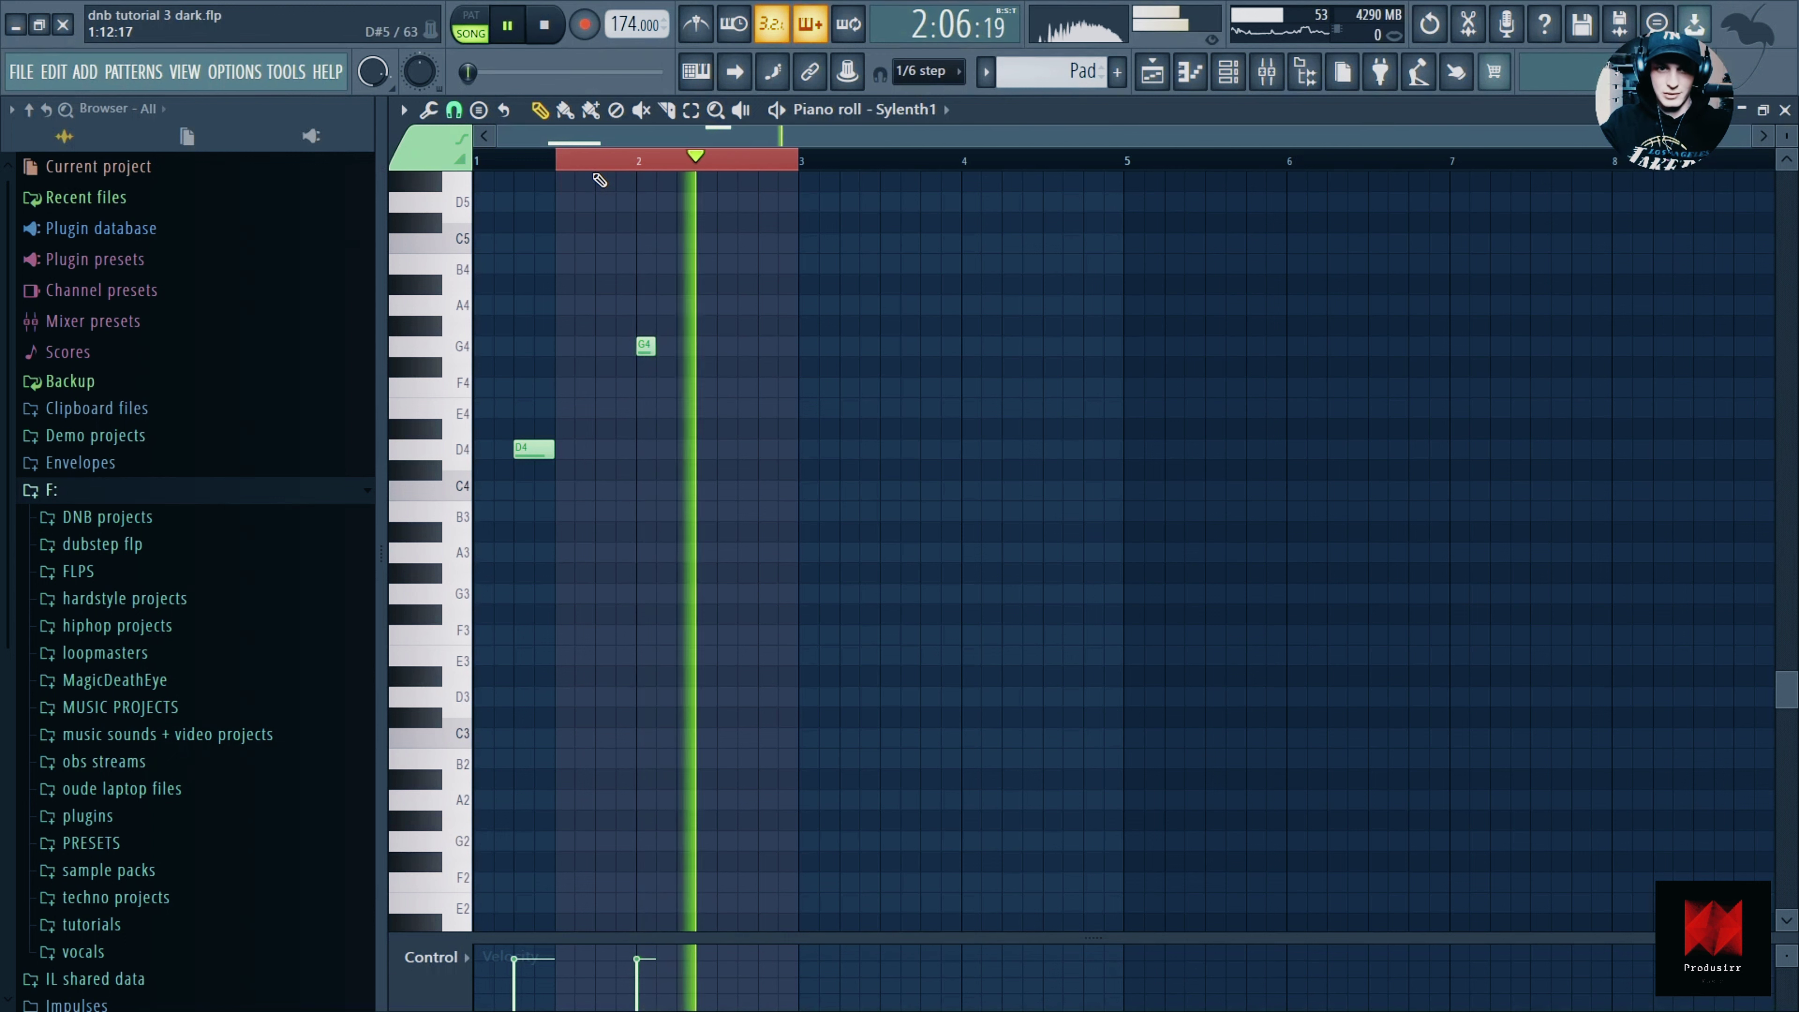
key(space)
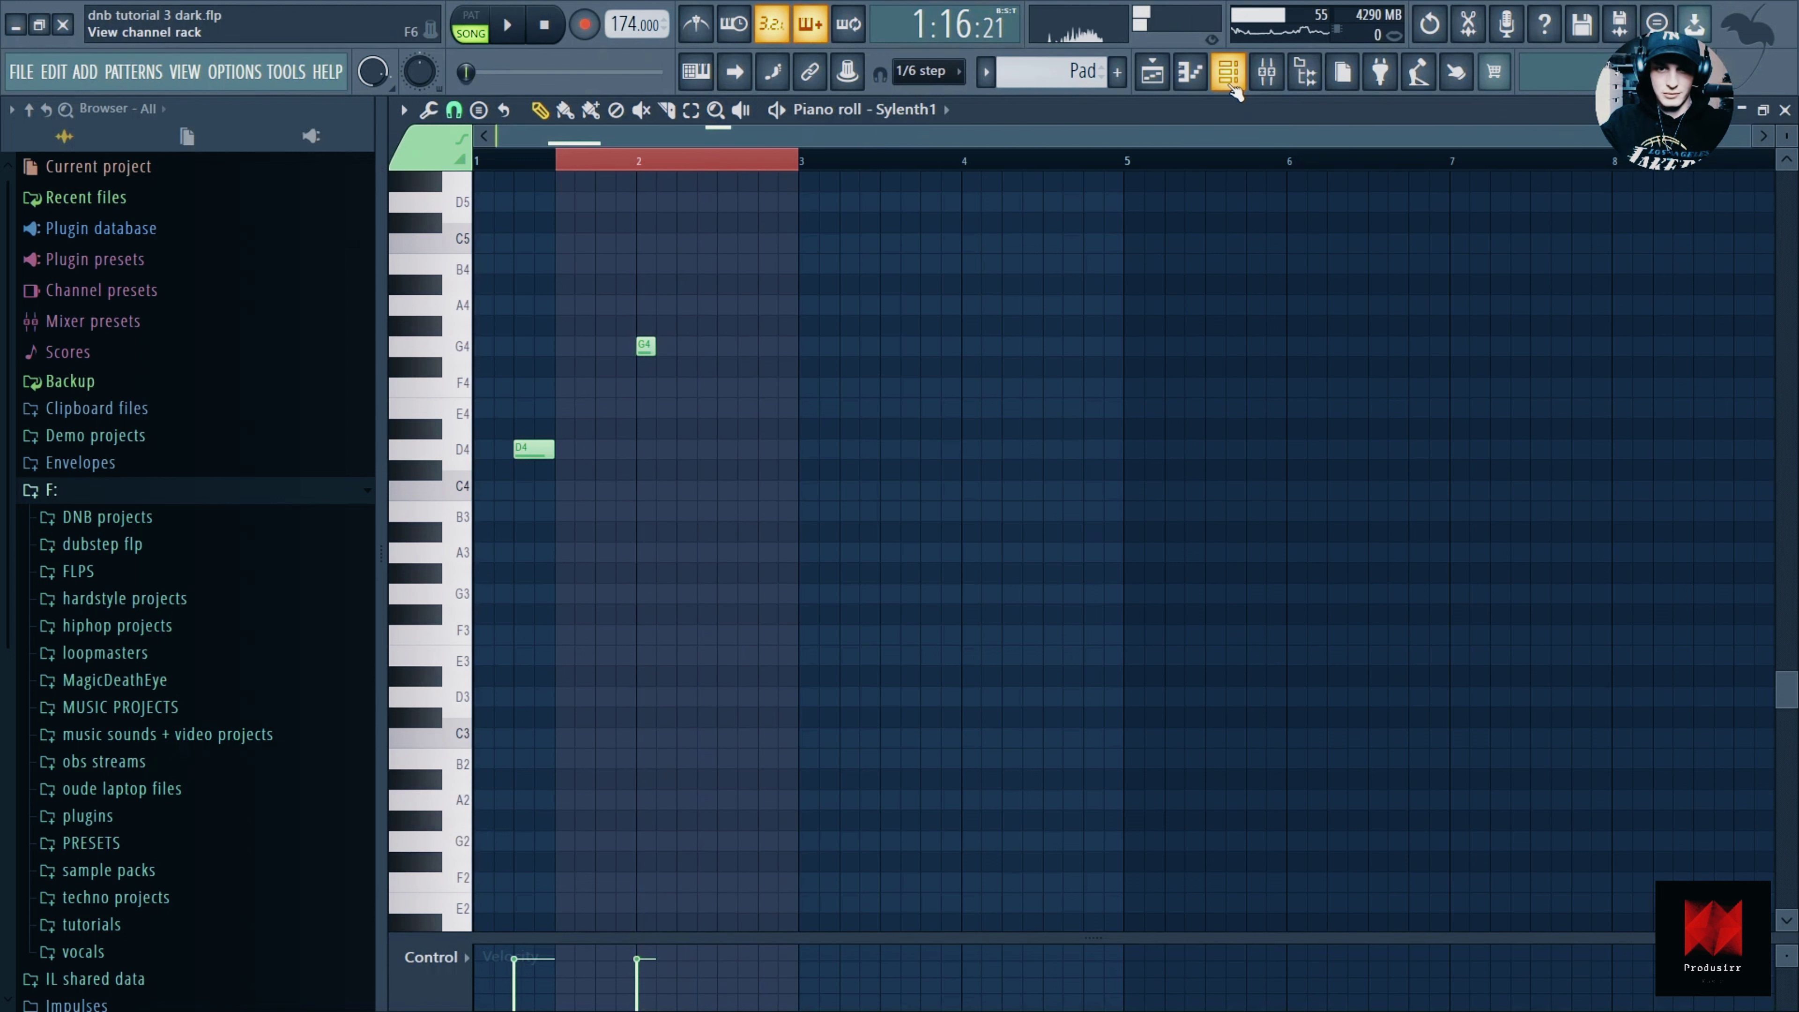
click(1230, 70)
click(627, 362)
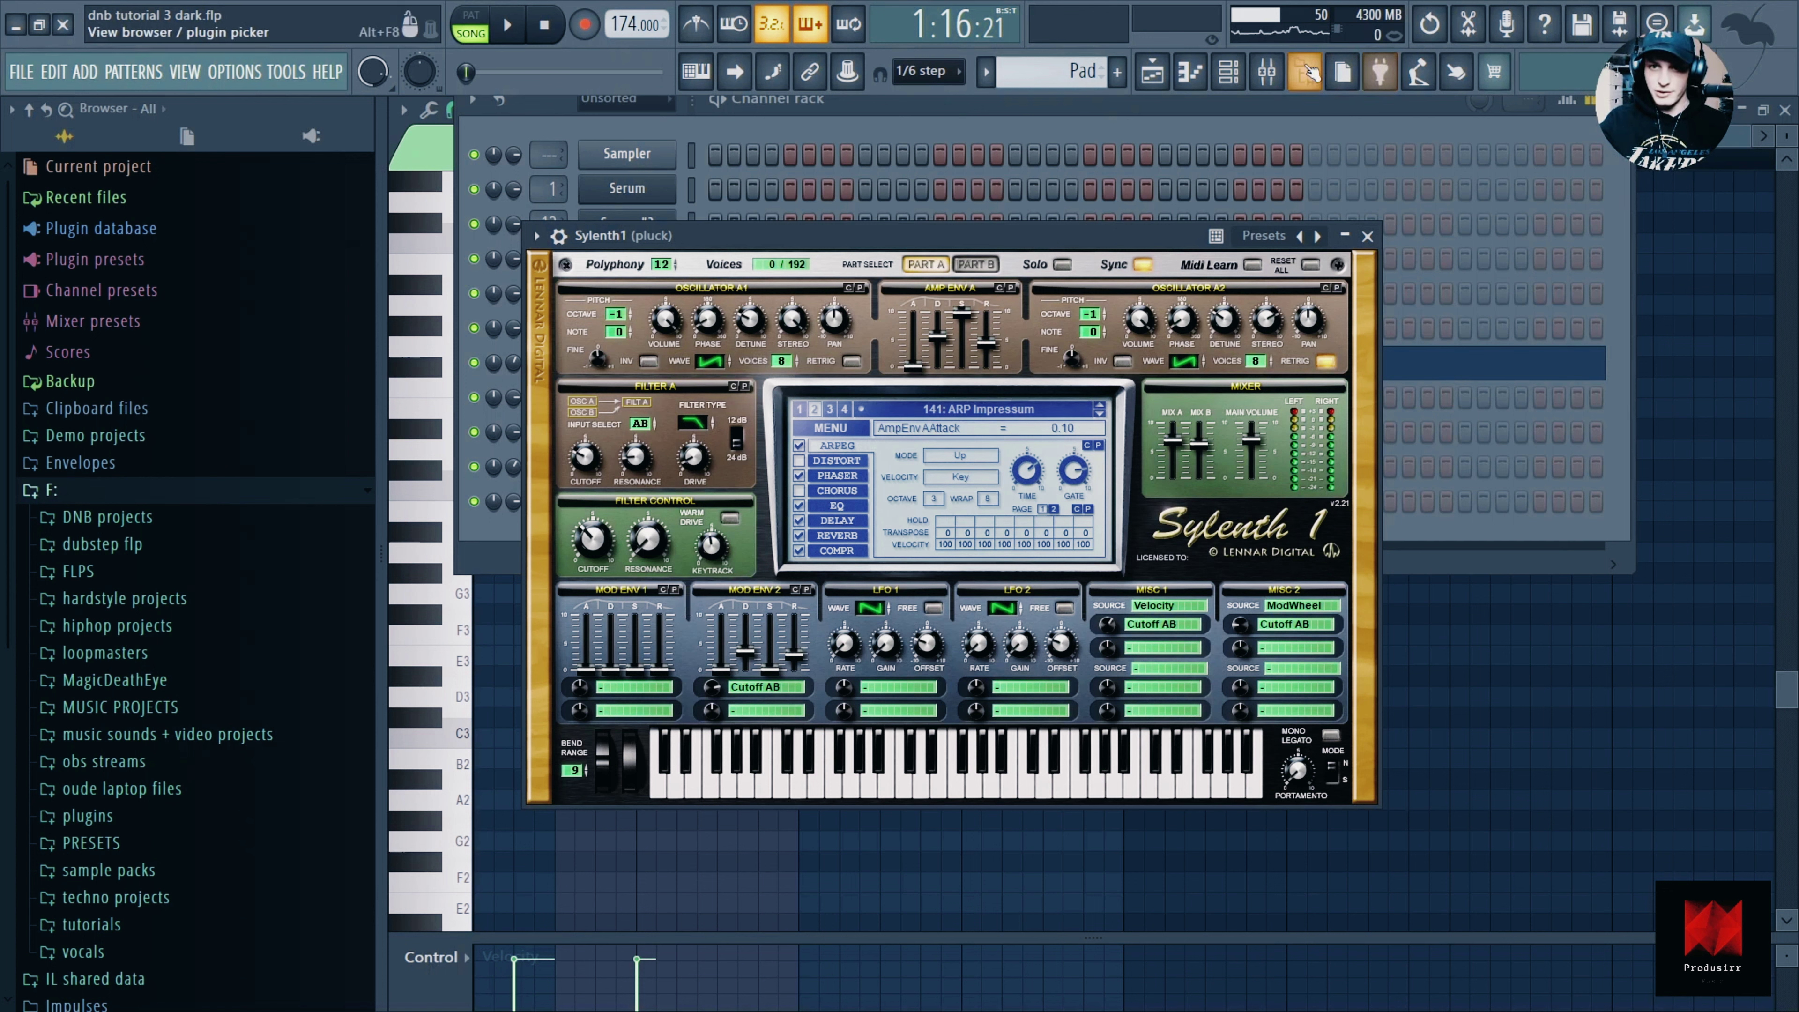
Inspect Fruity parametric EQ 2 and Fruity Reeverb 2 on the pluck track, and toggle the reverb during playback.
click(1647, 277)
click(1629, 249)
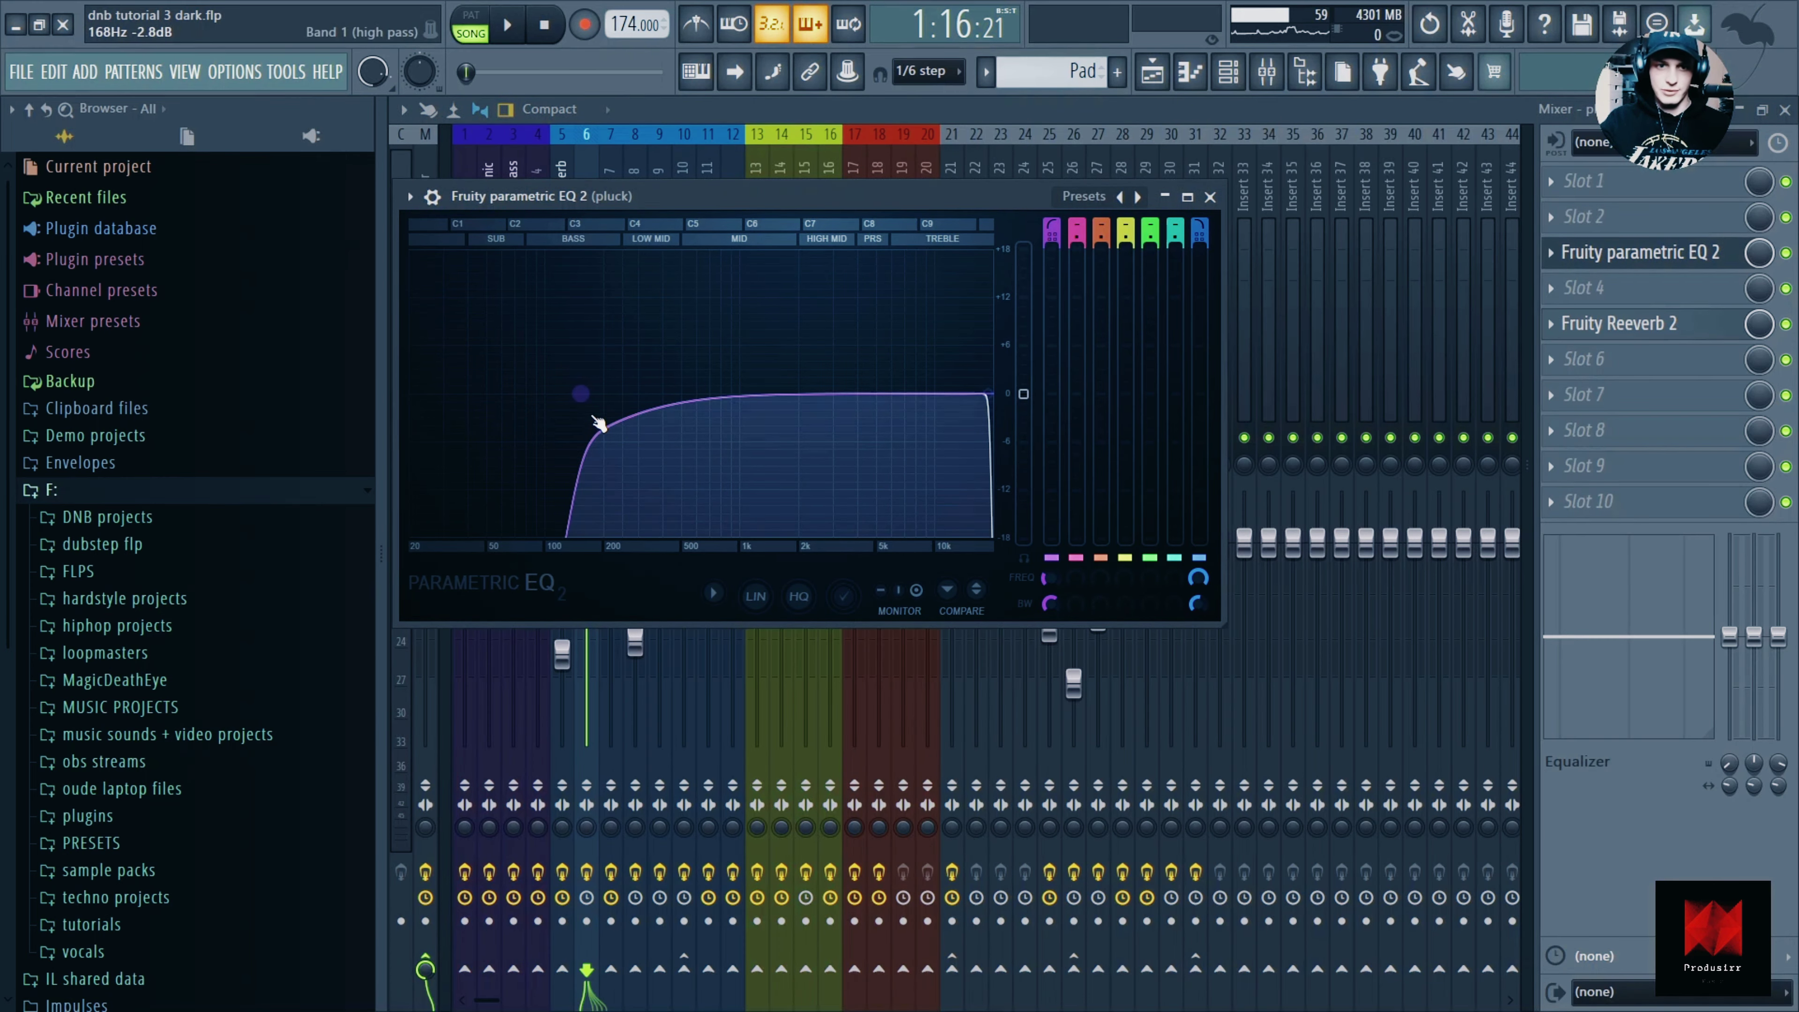
click(1630, 325)
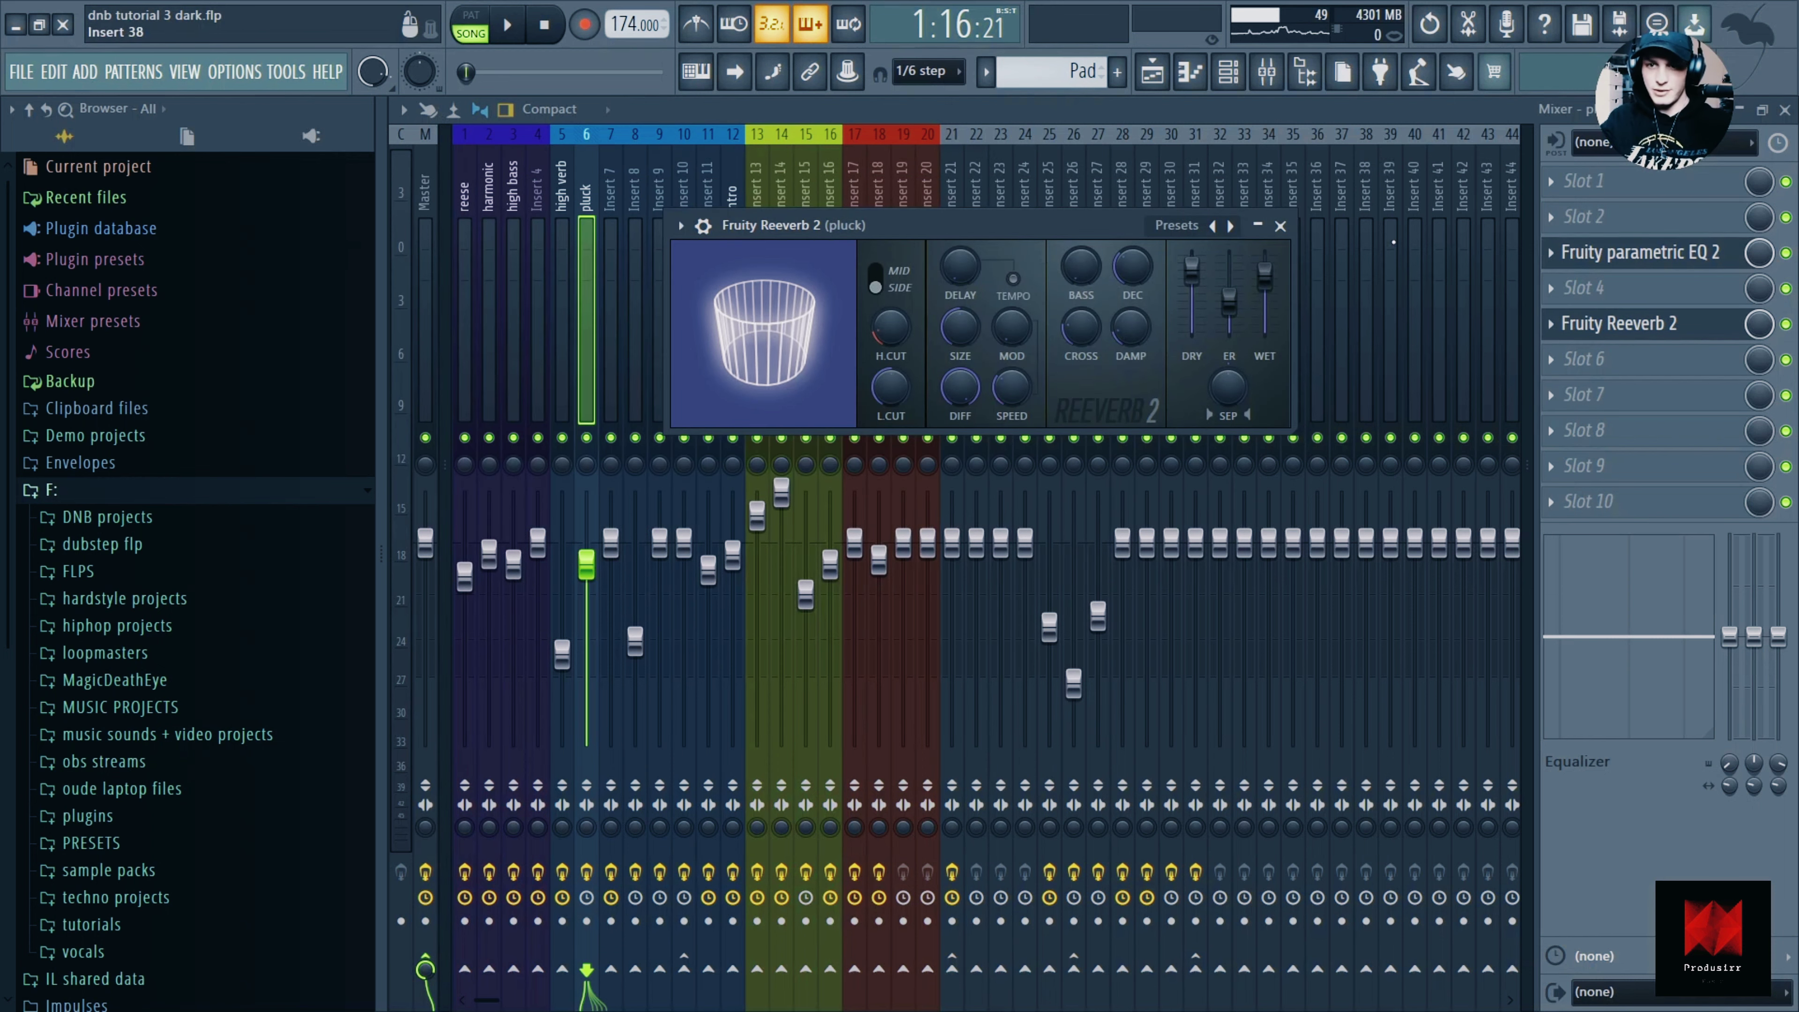
click(1665, 325)
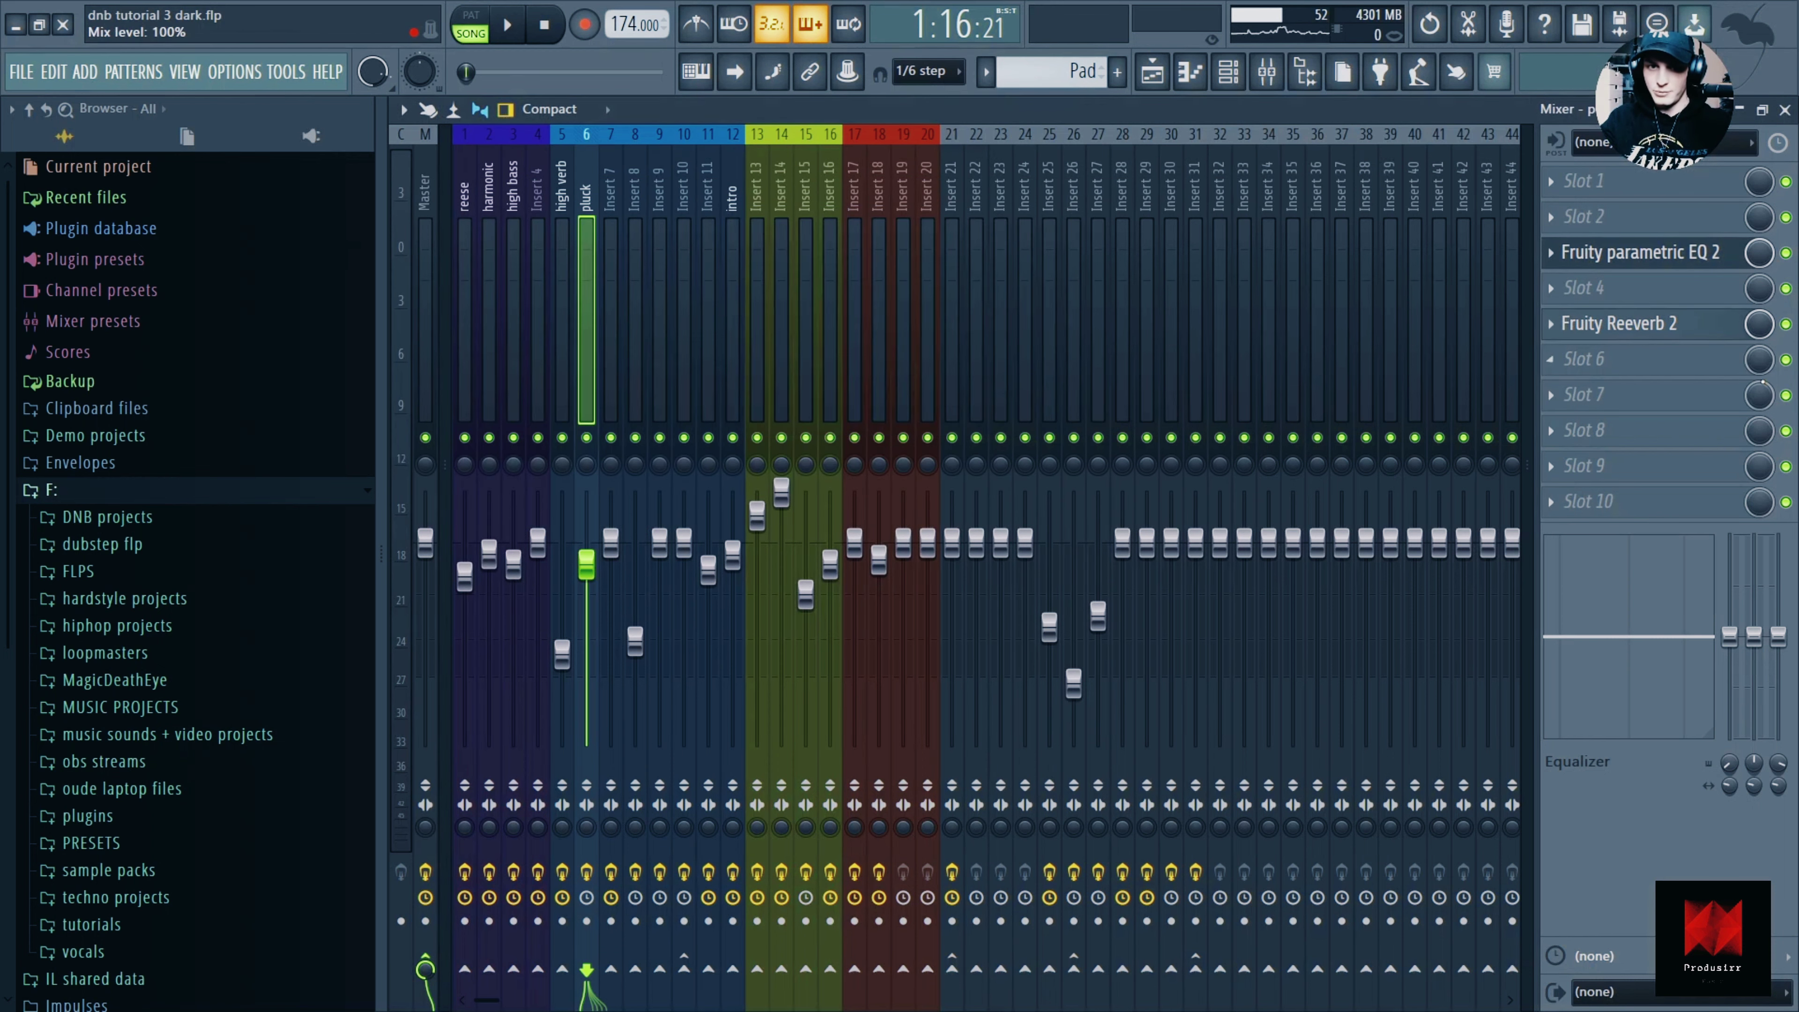
key(space)
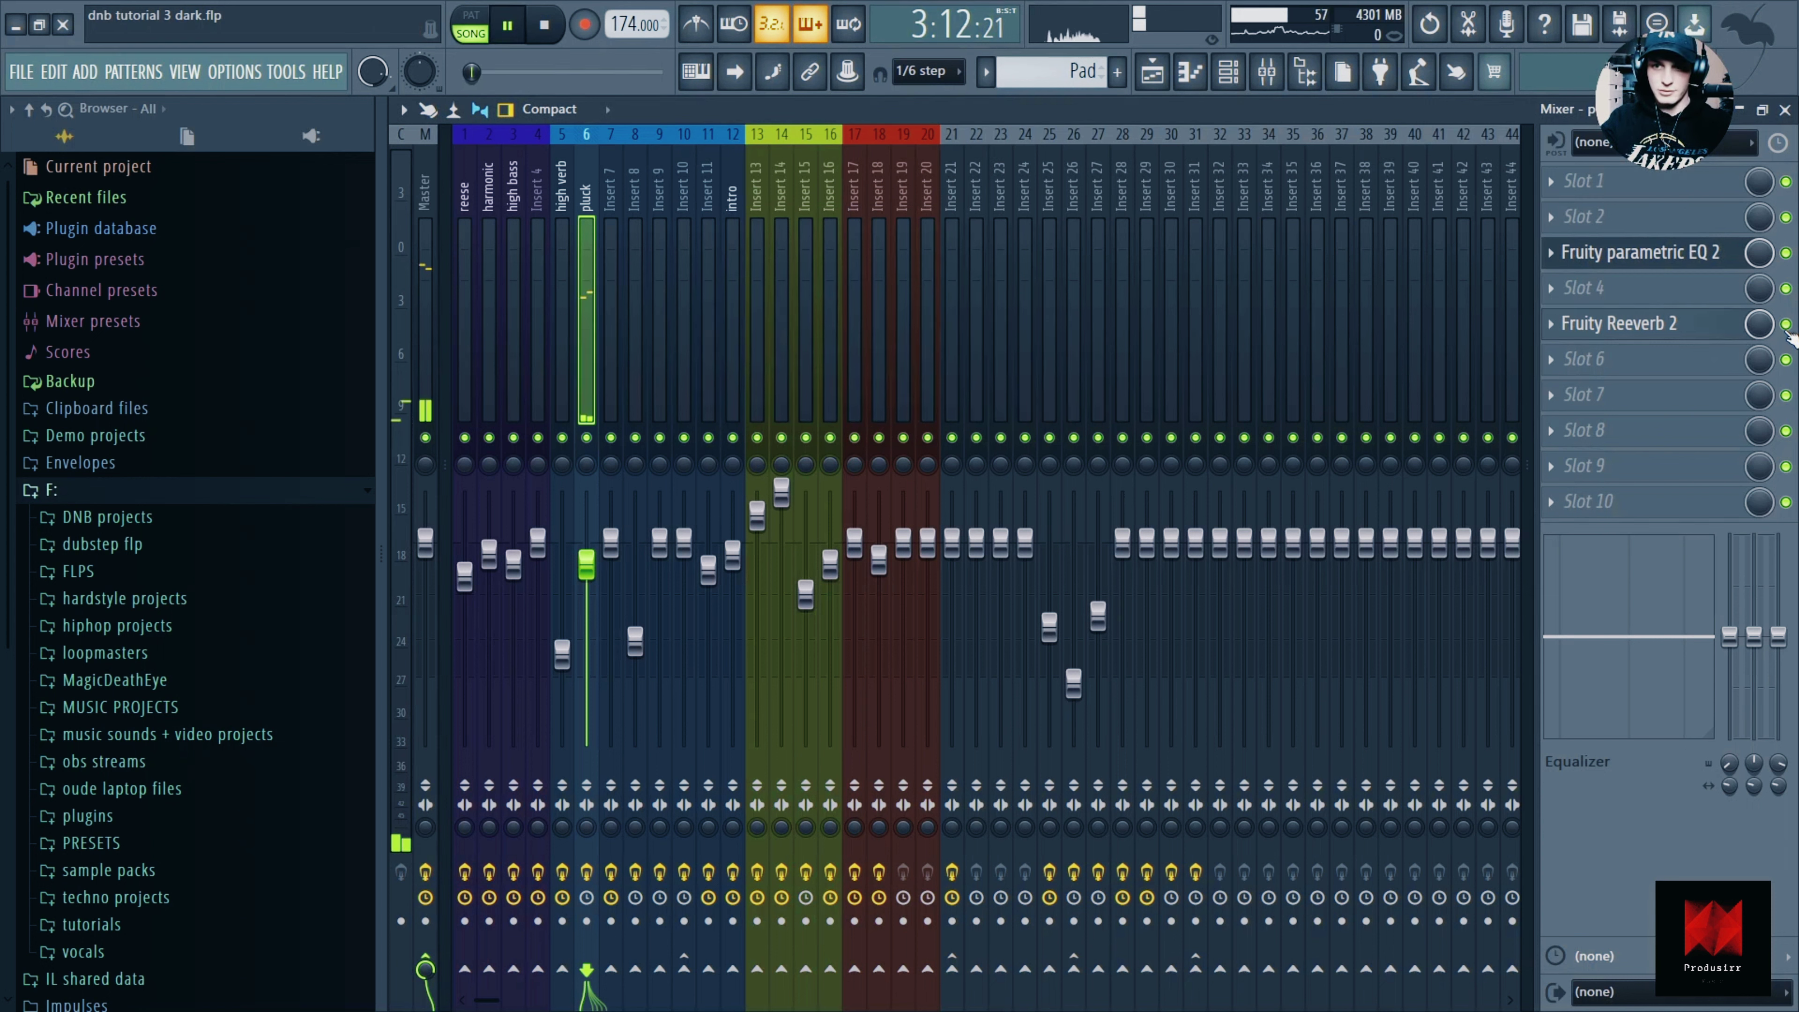
click(1787, 324)
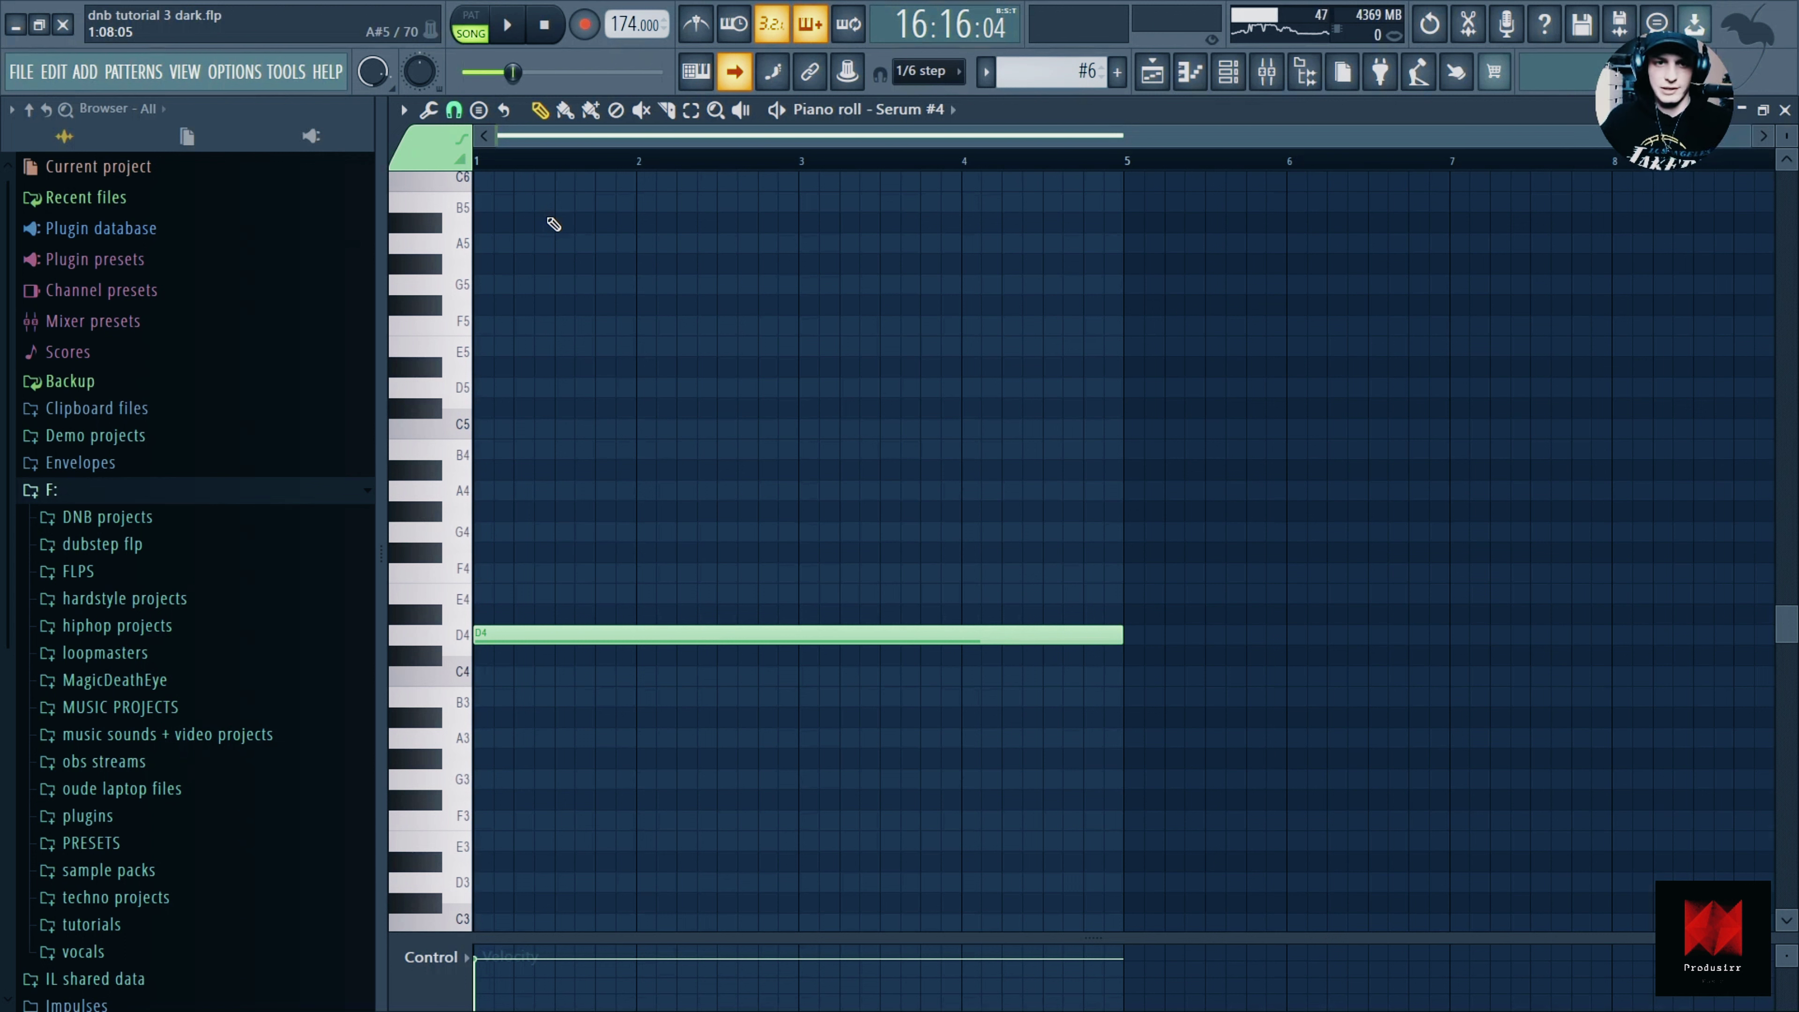
Play pattern #6 and examine the oscillators and effects of its Serum #4 harmonic bass.
key(space)
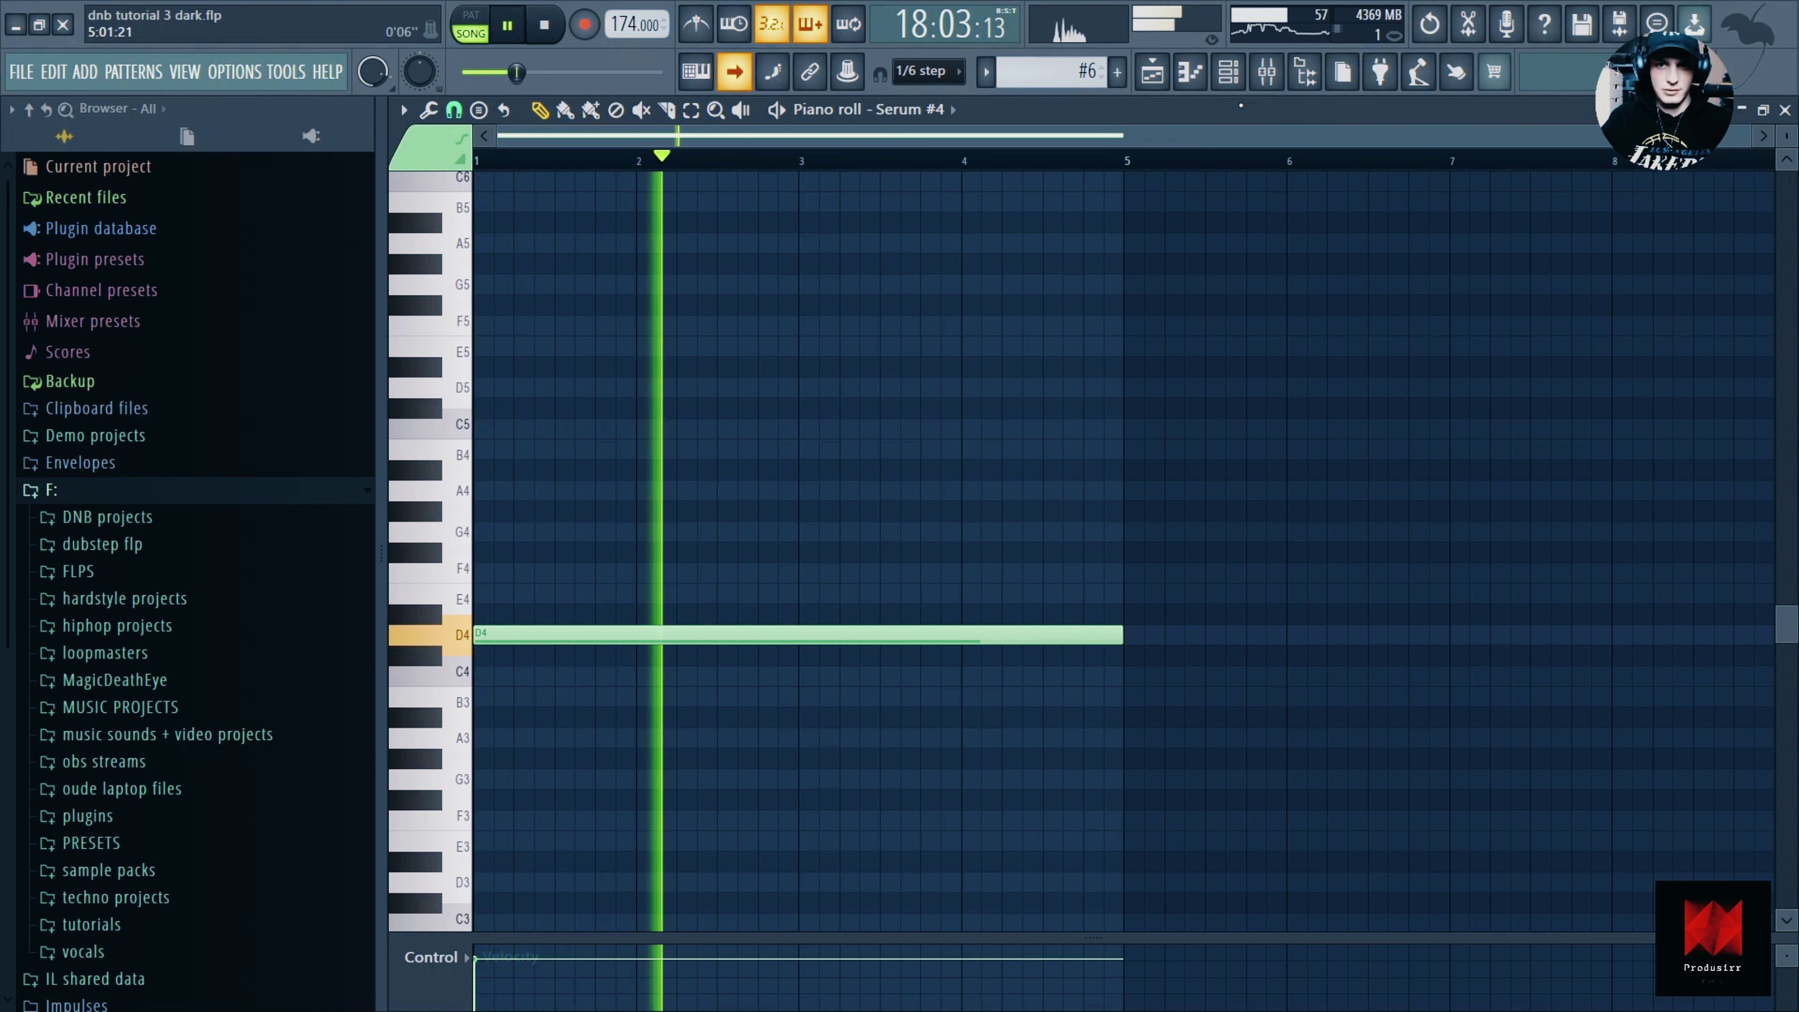
scroll(1063, 496, down, 3)
key(F6)
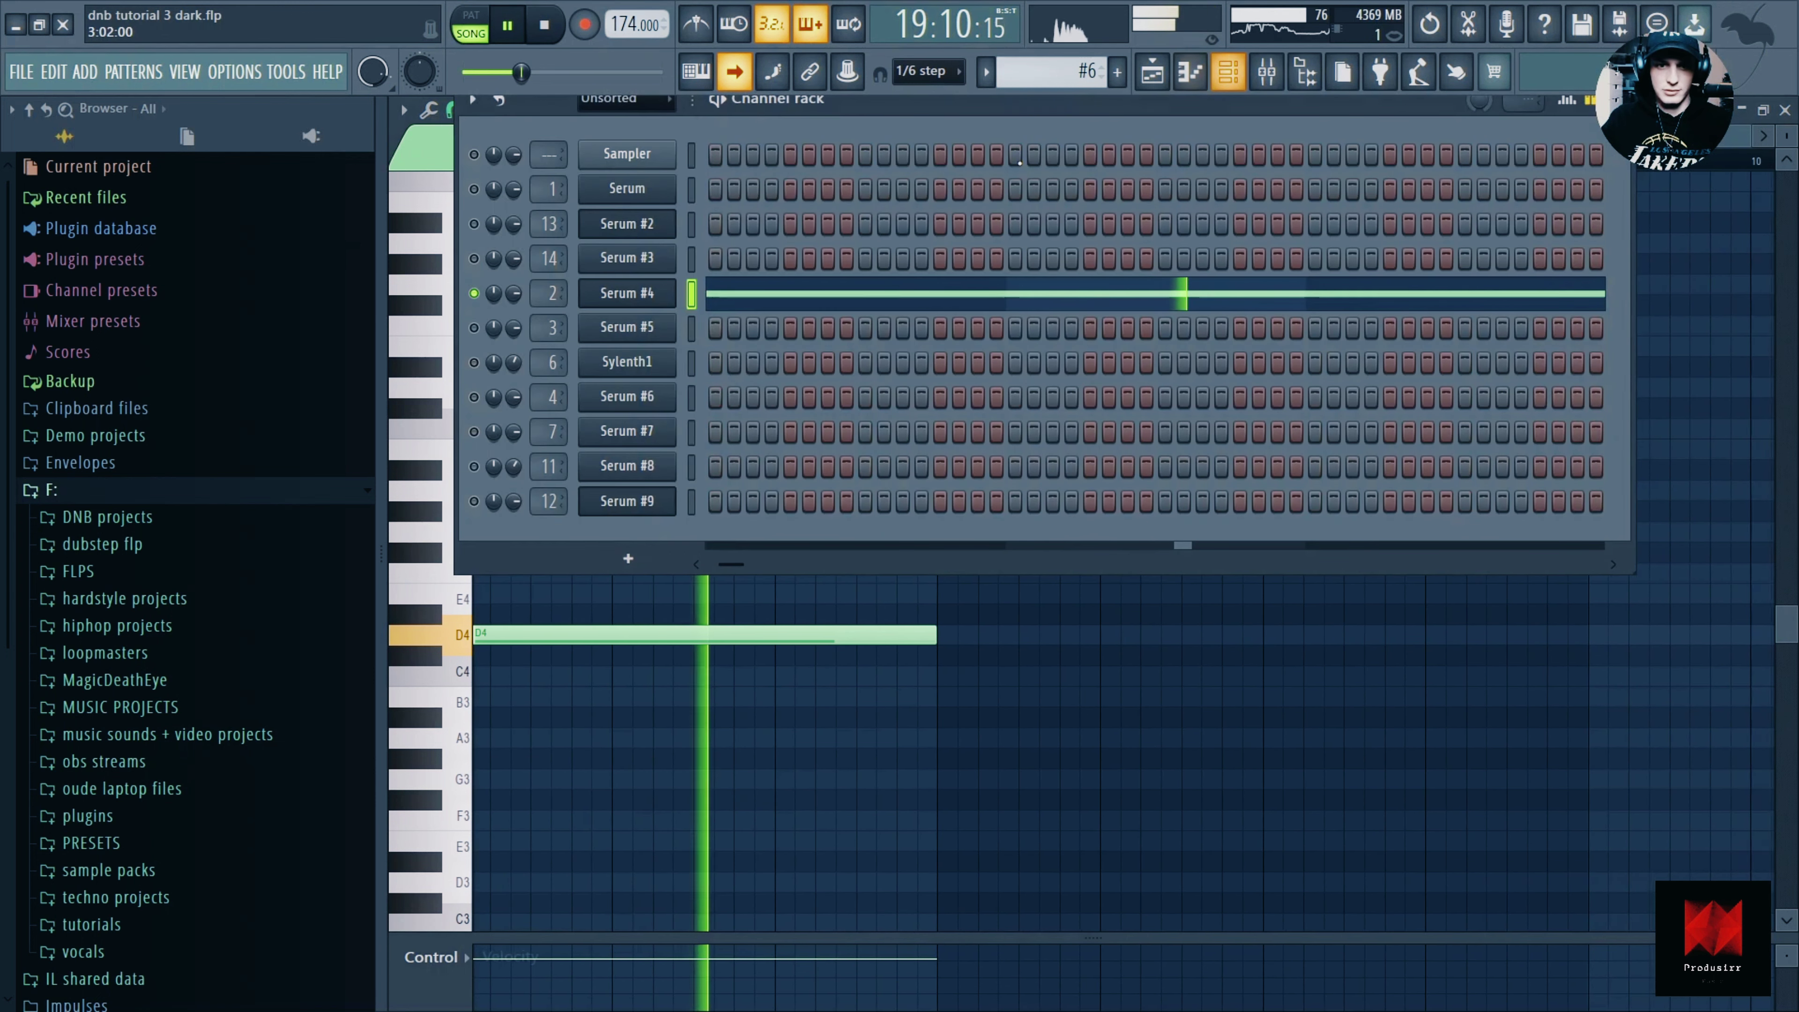
key(space)
click(611, 293)
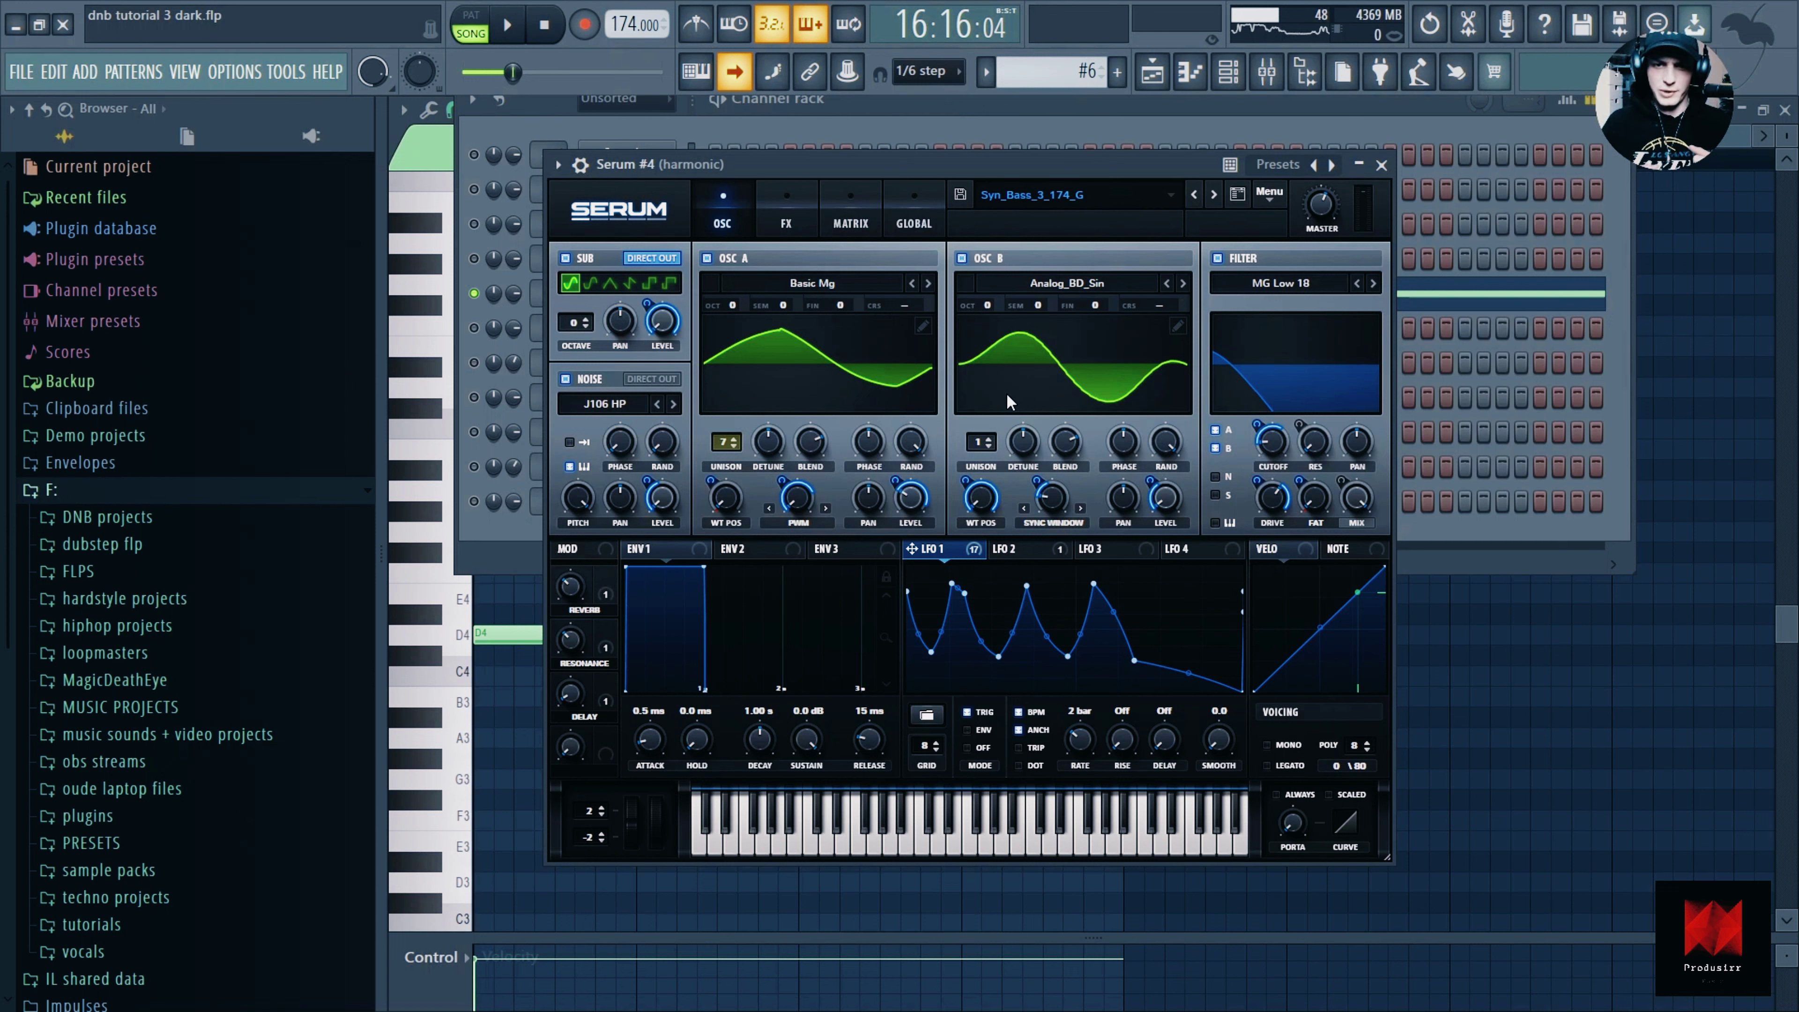
click(783, 214)
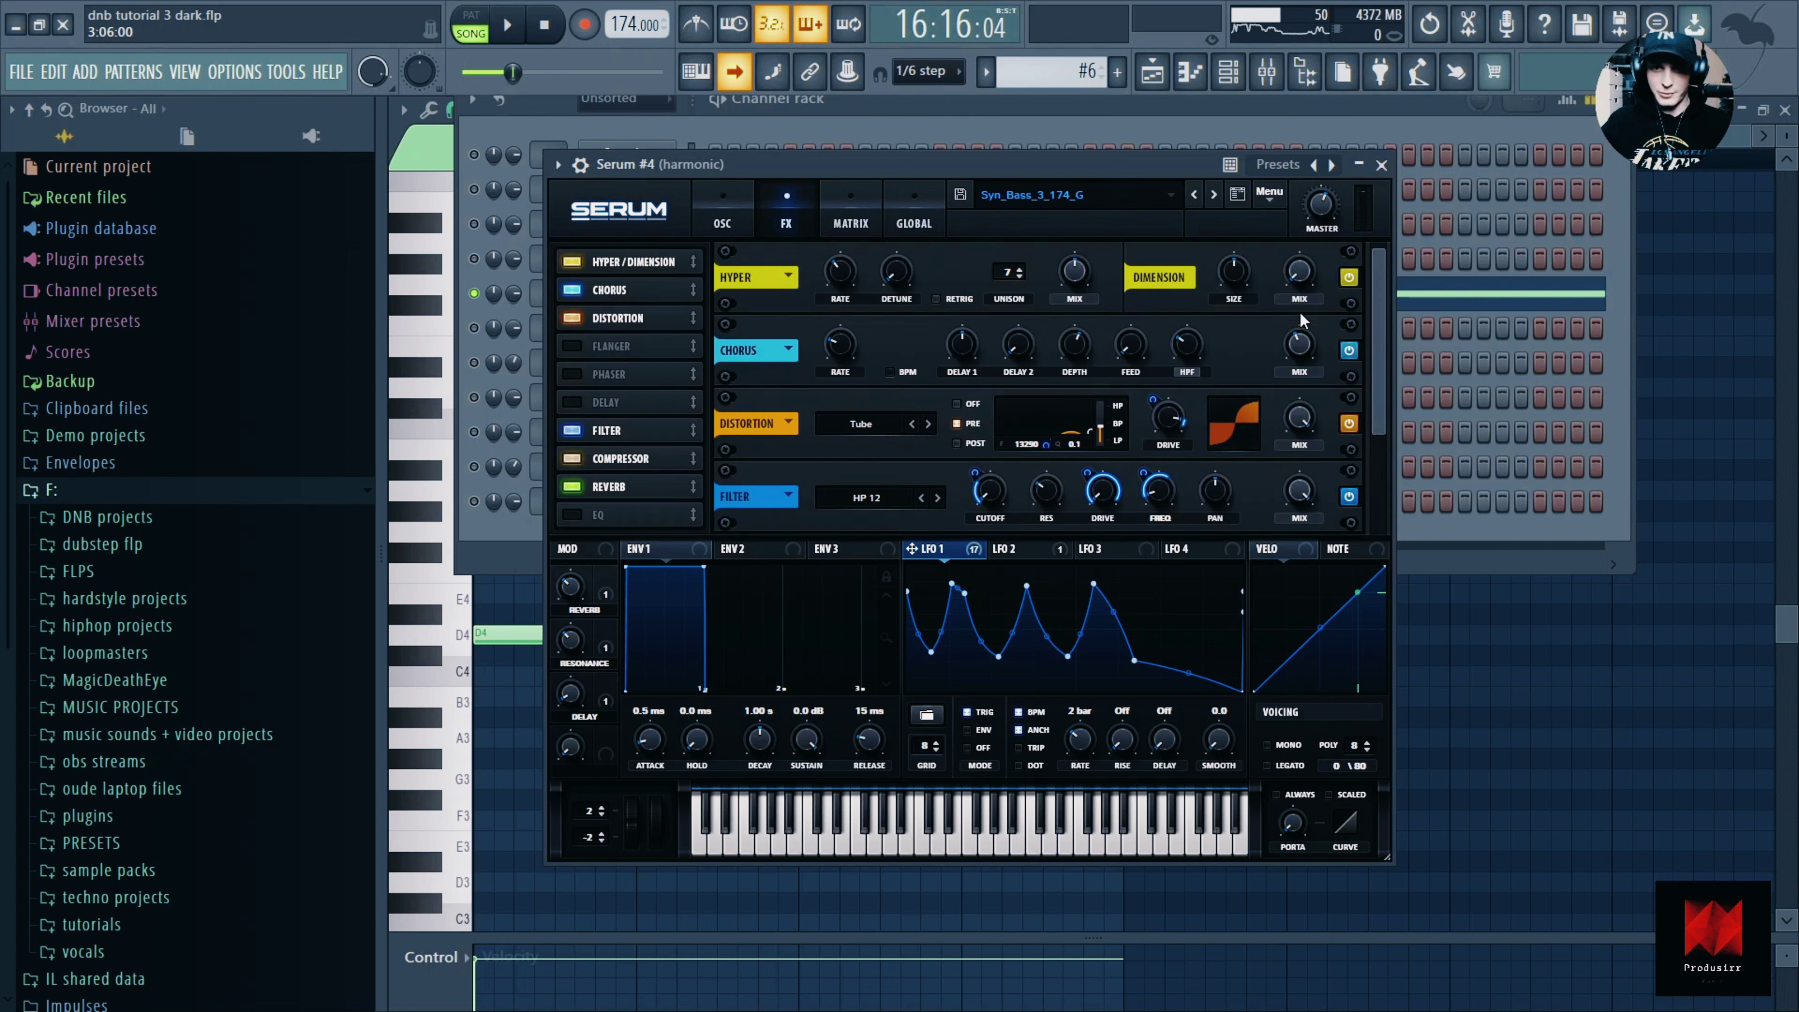
scroll(1376, 314, down, 3)
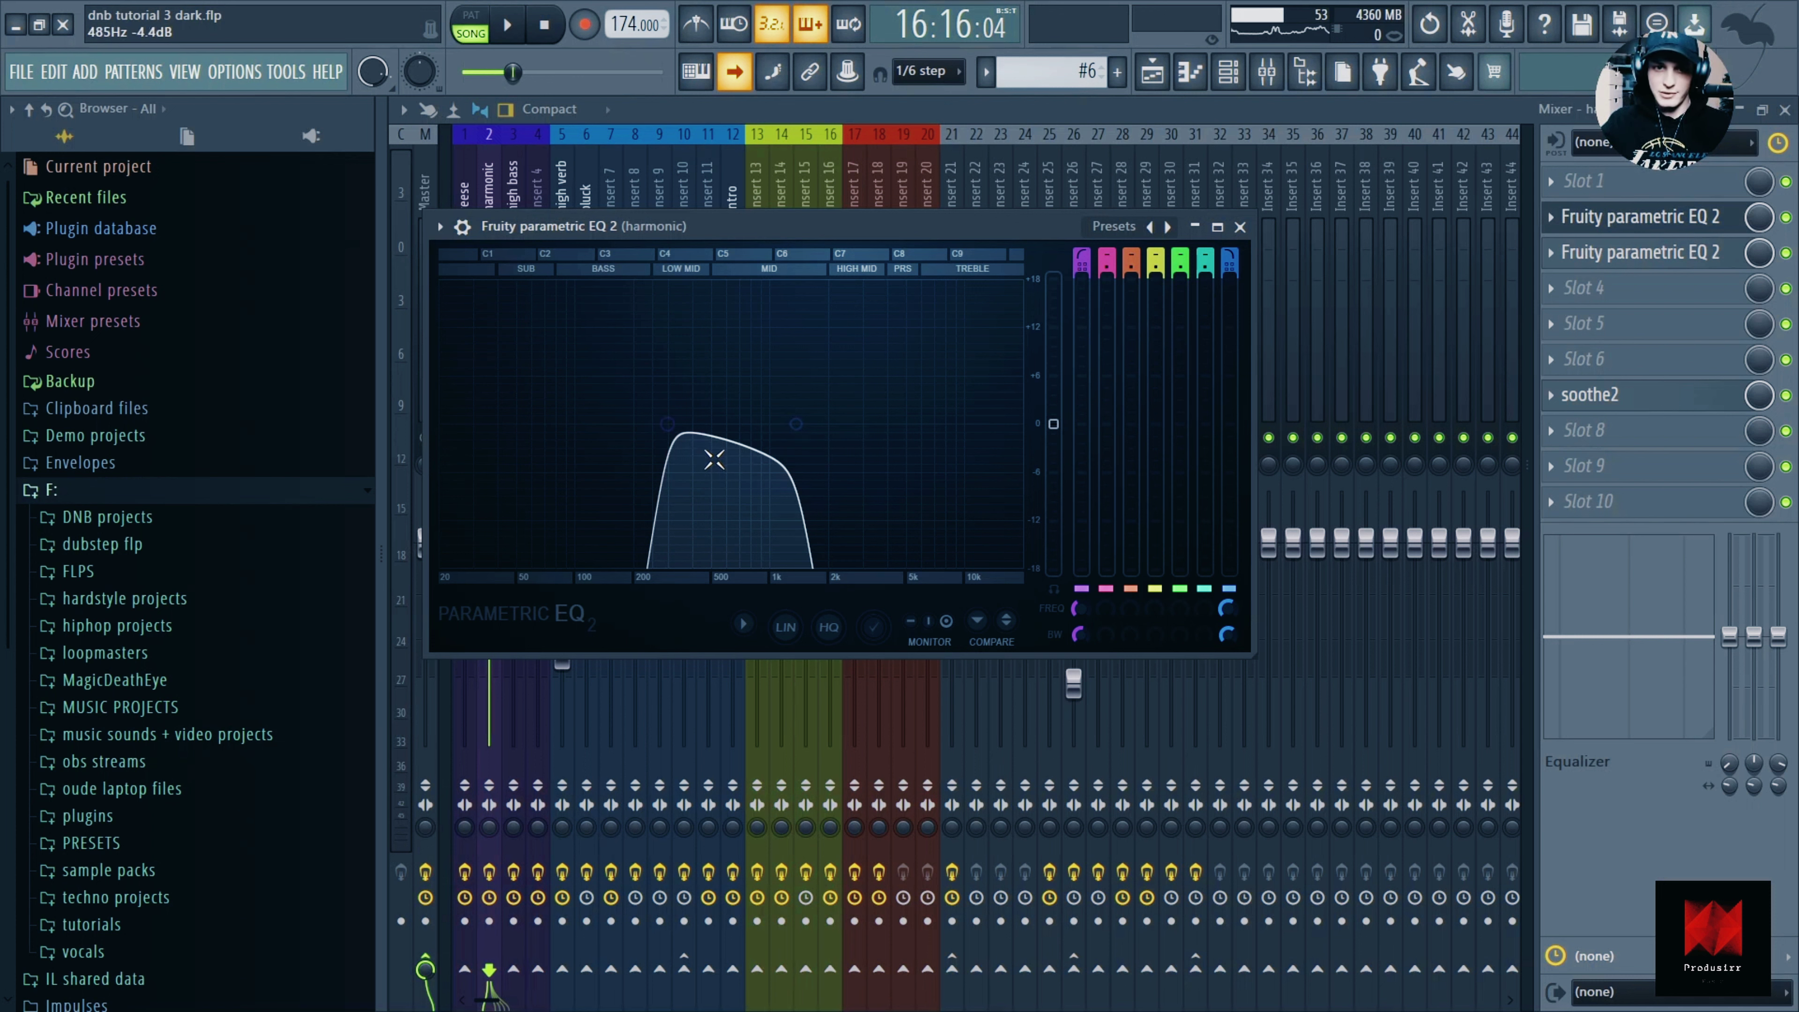
View the harmonic track's second Fruity parametric EQ 2 and its soothe2, and audition the soothe2 delta signal.
click(1629, 252)
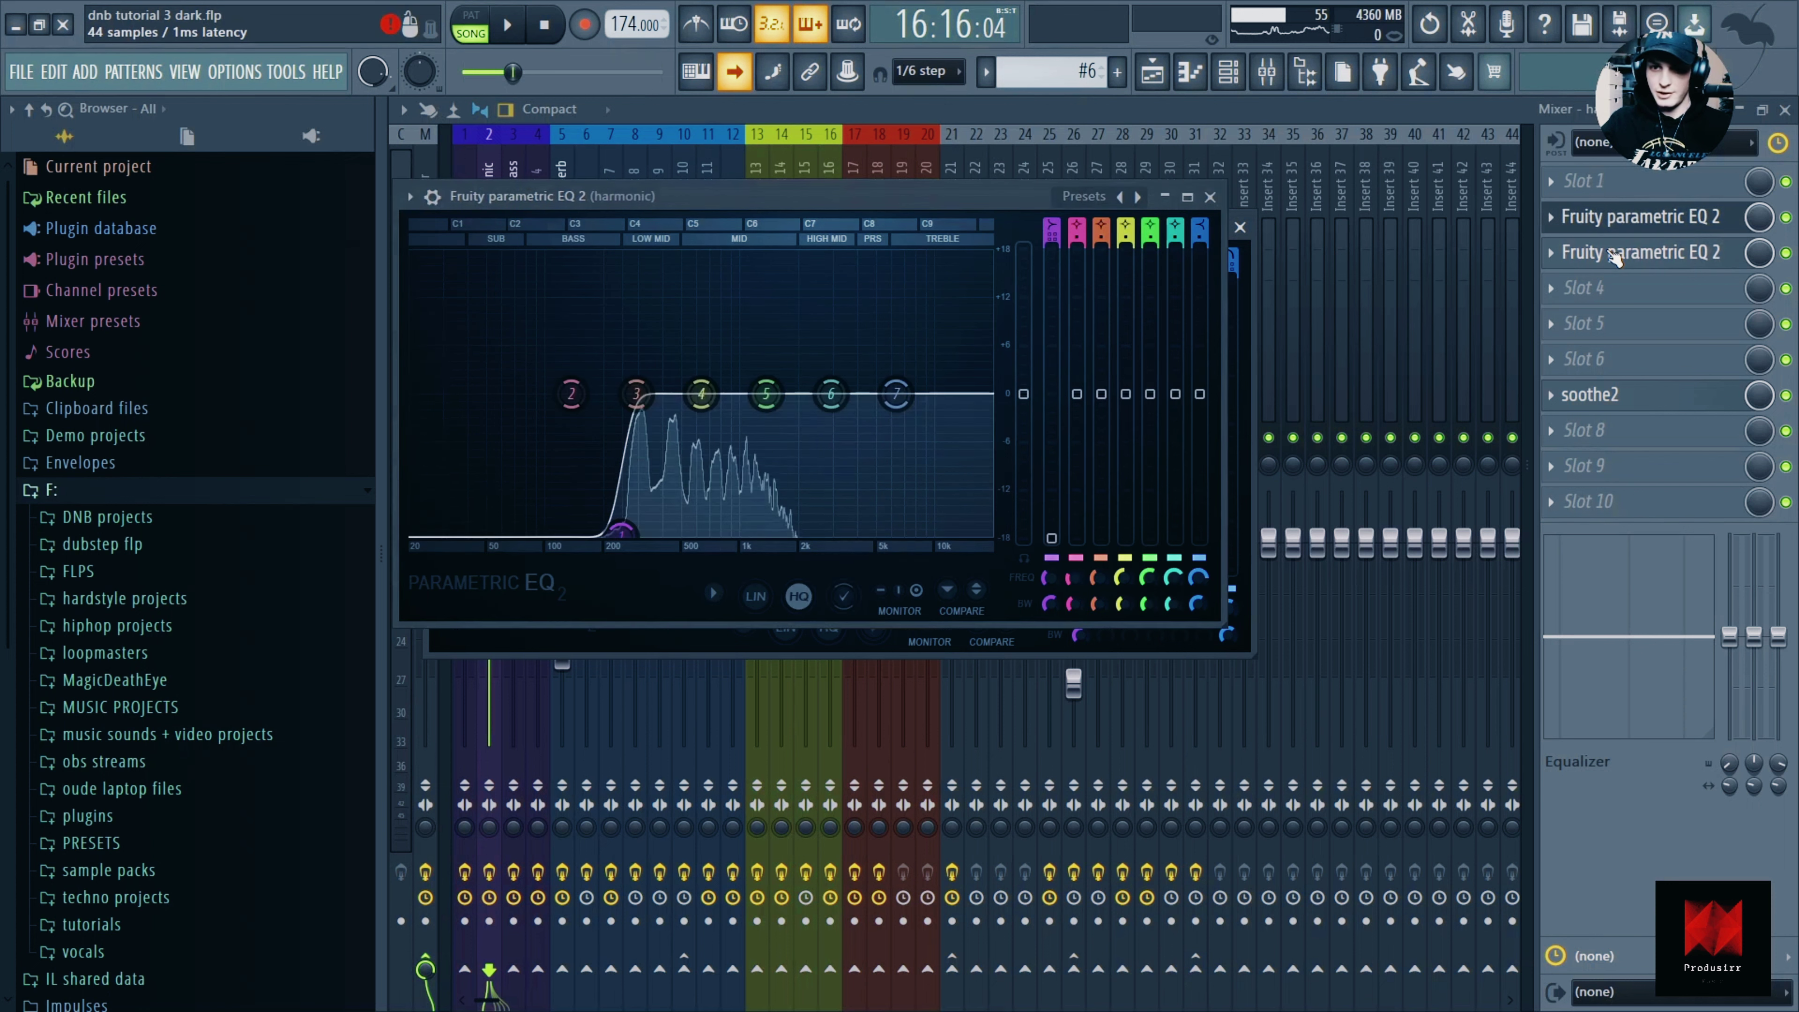
click(1591, 394)
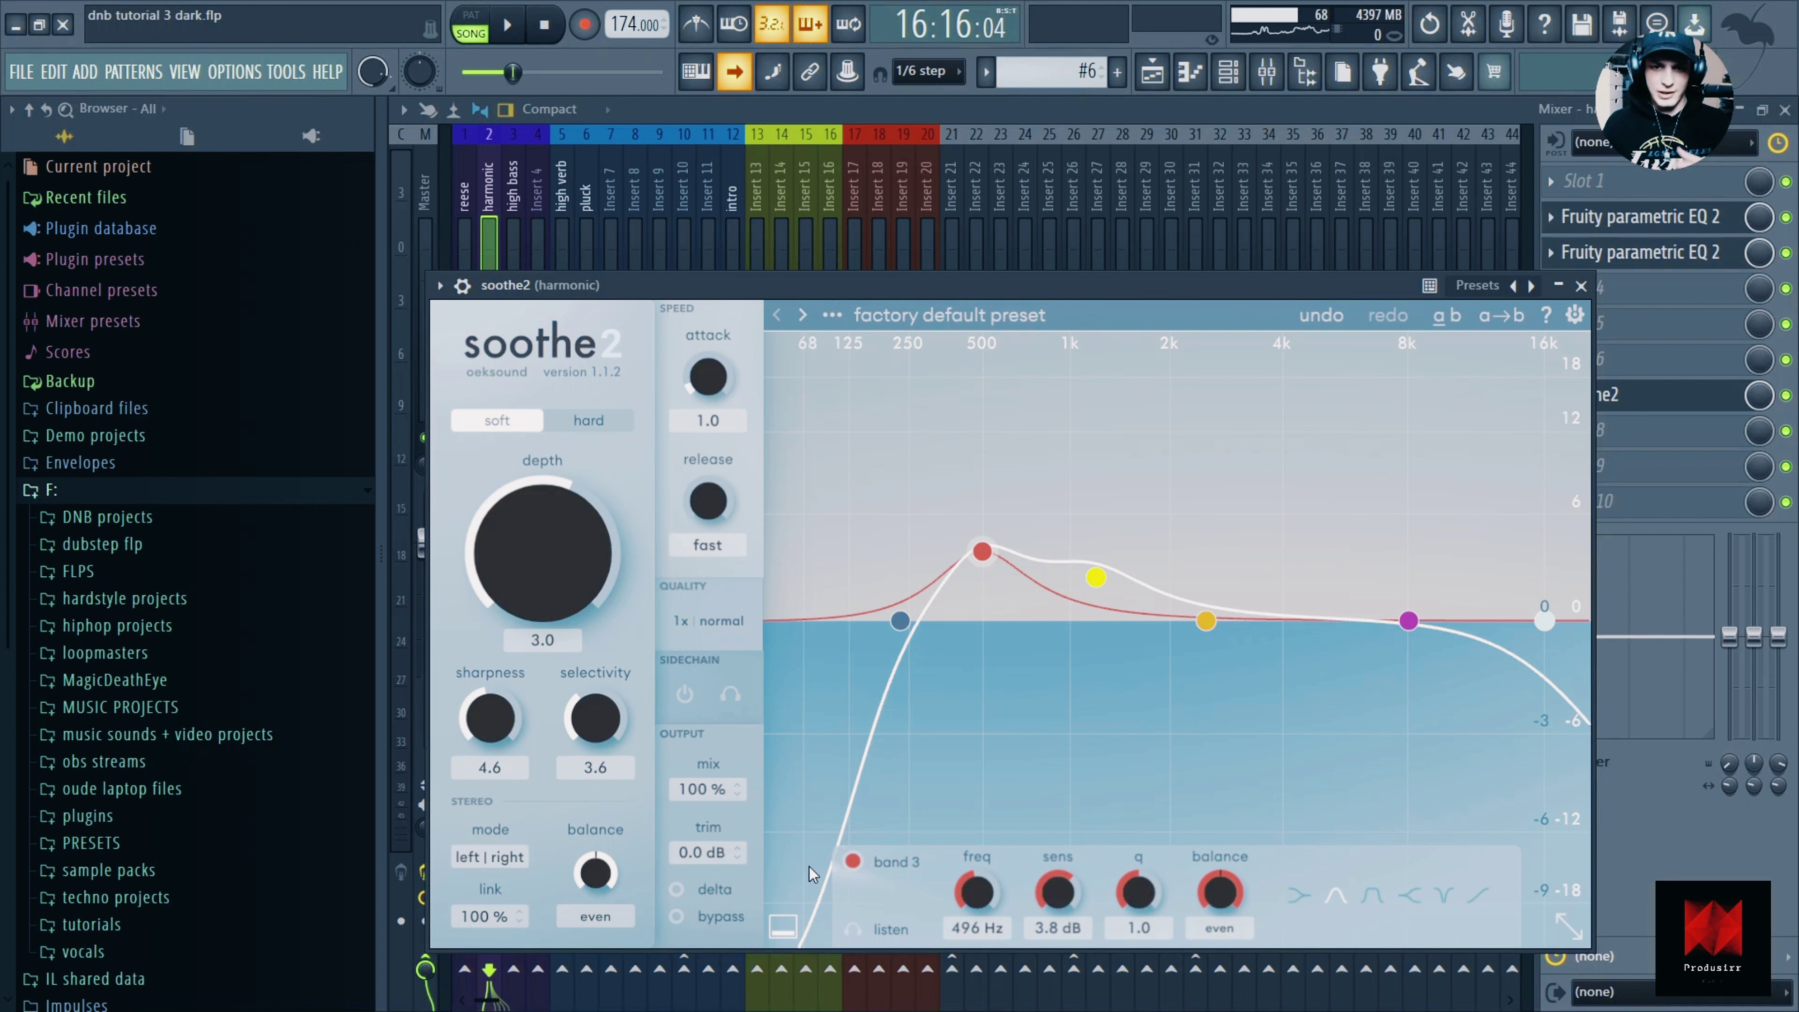
key(space)
click(676, 891)
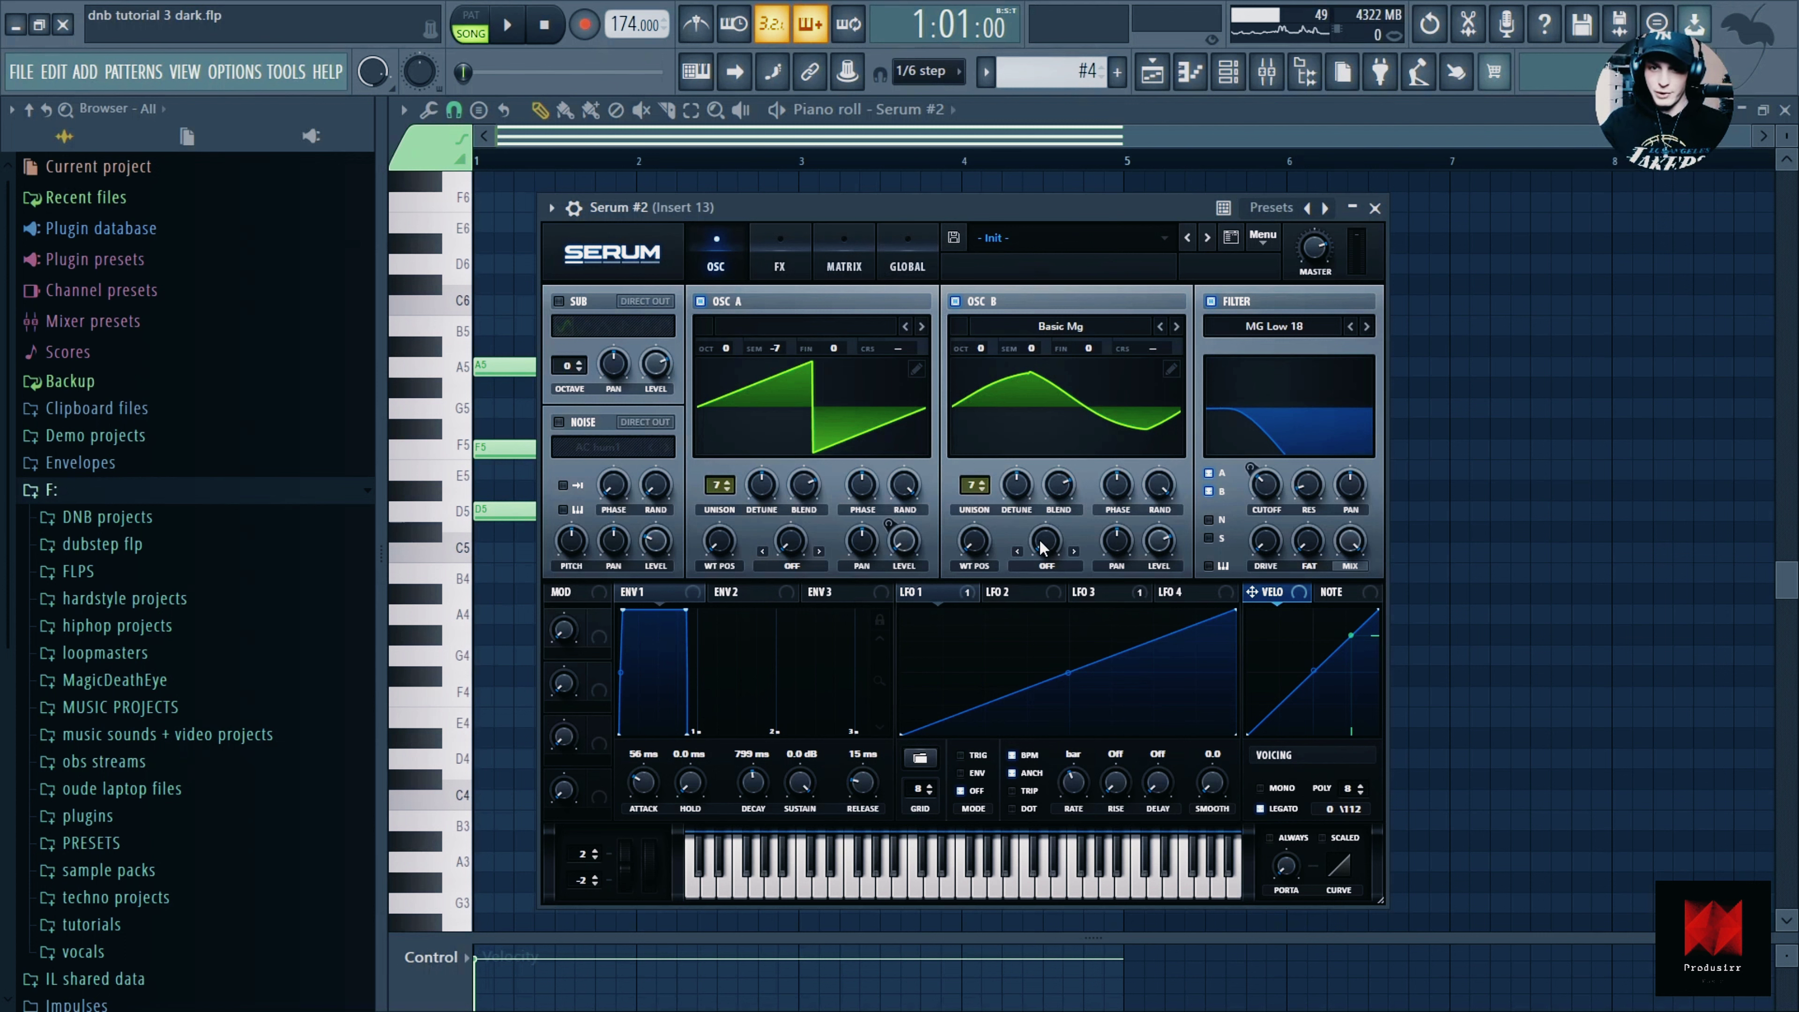
Examine the Serum #2 chord synth's effects and its LFO 1 modulation.
click(782, 267)
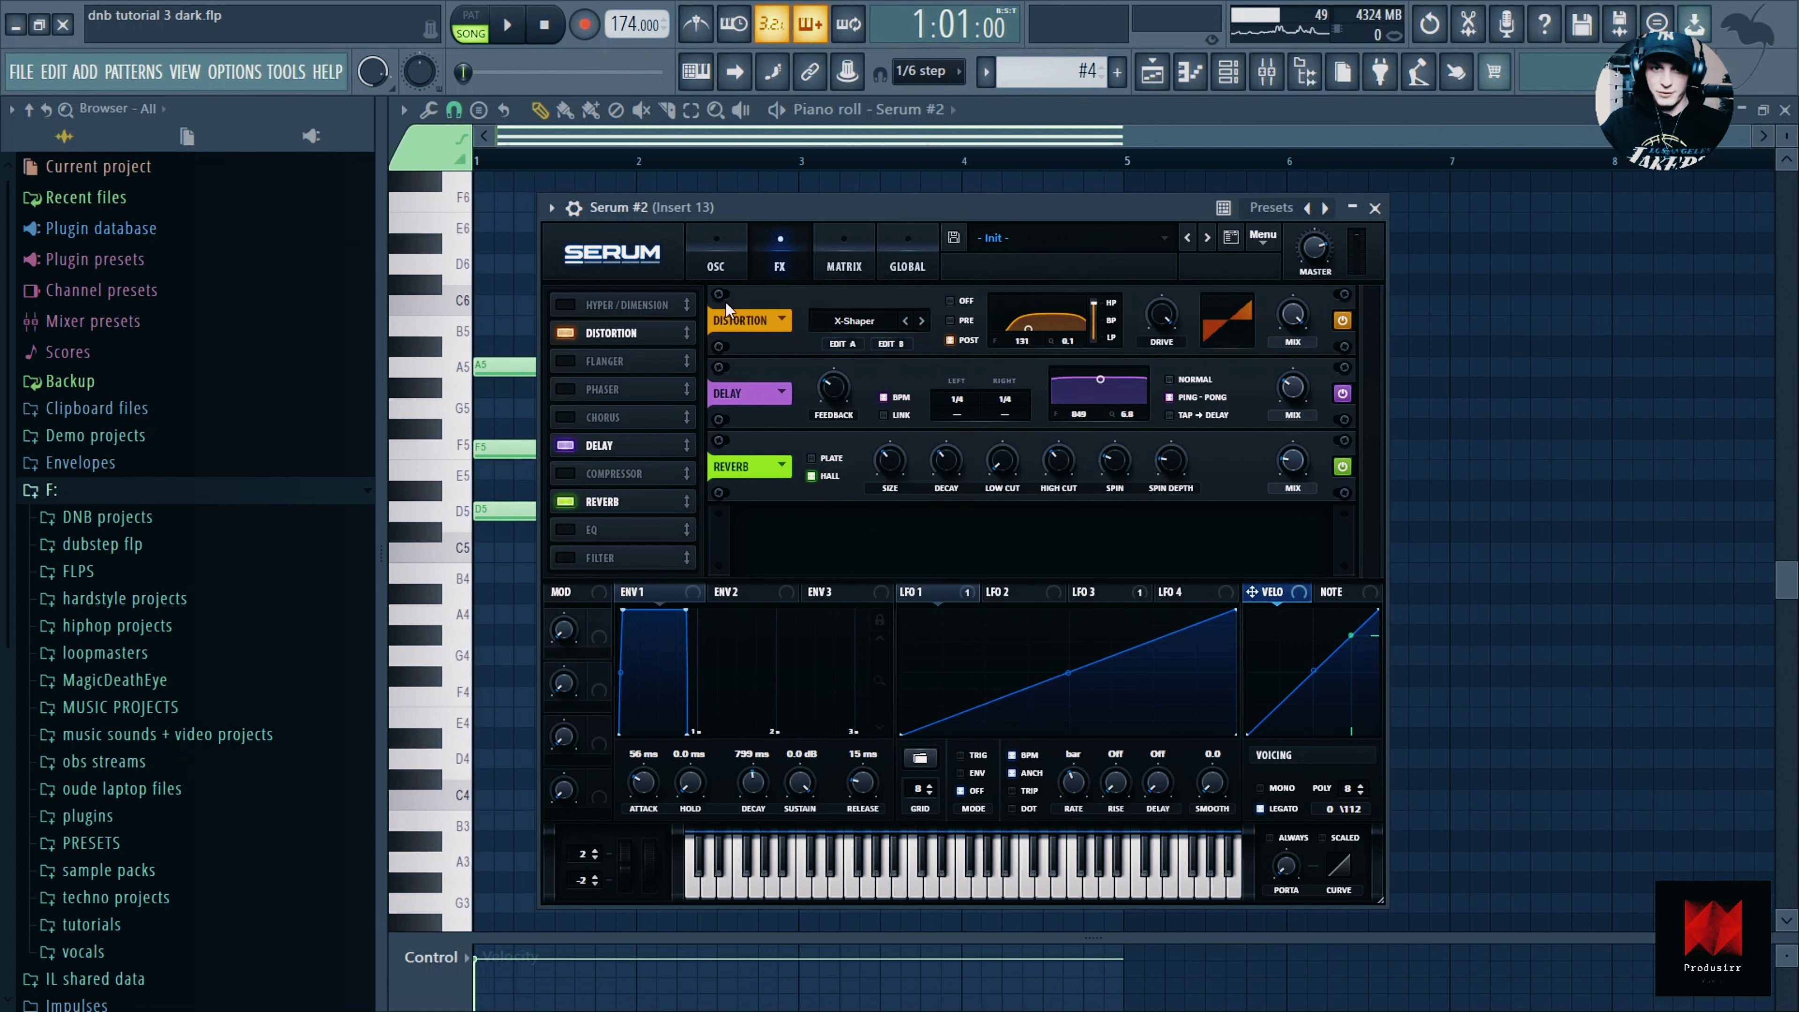
click(717, 259)
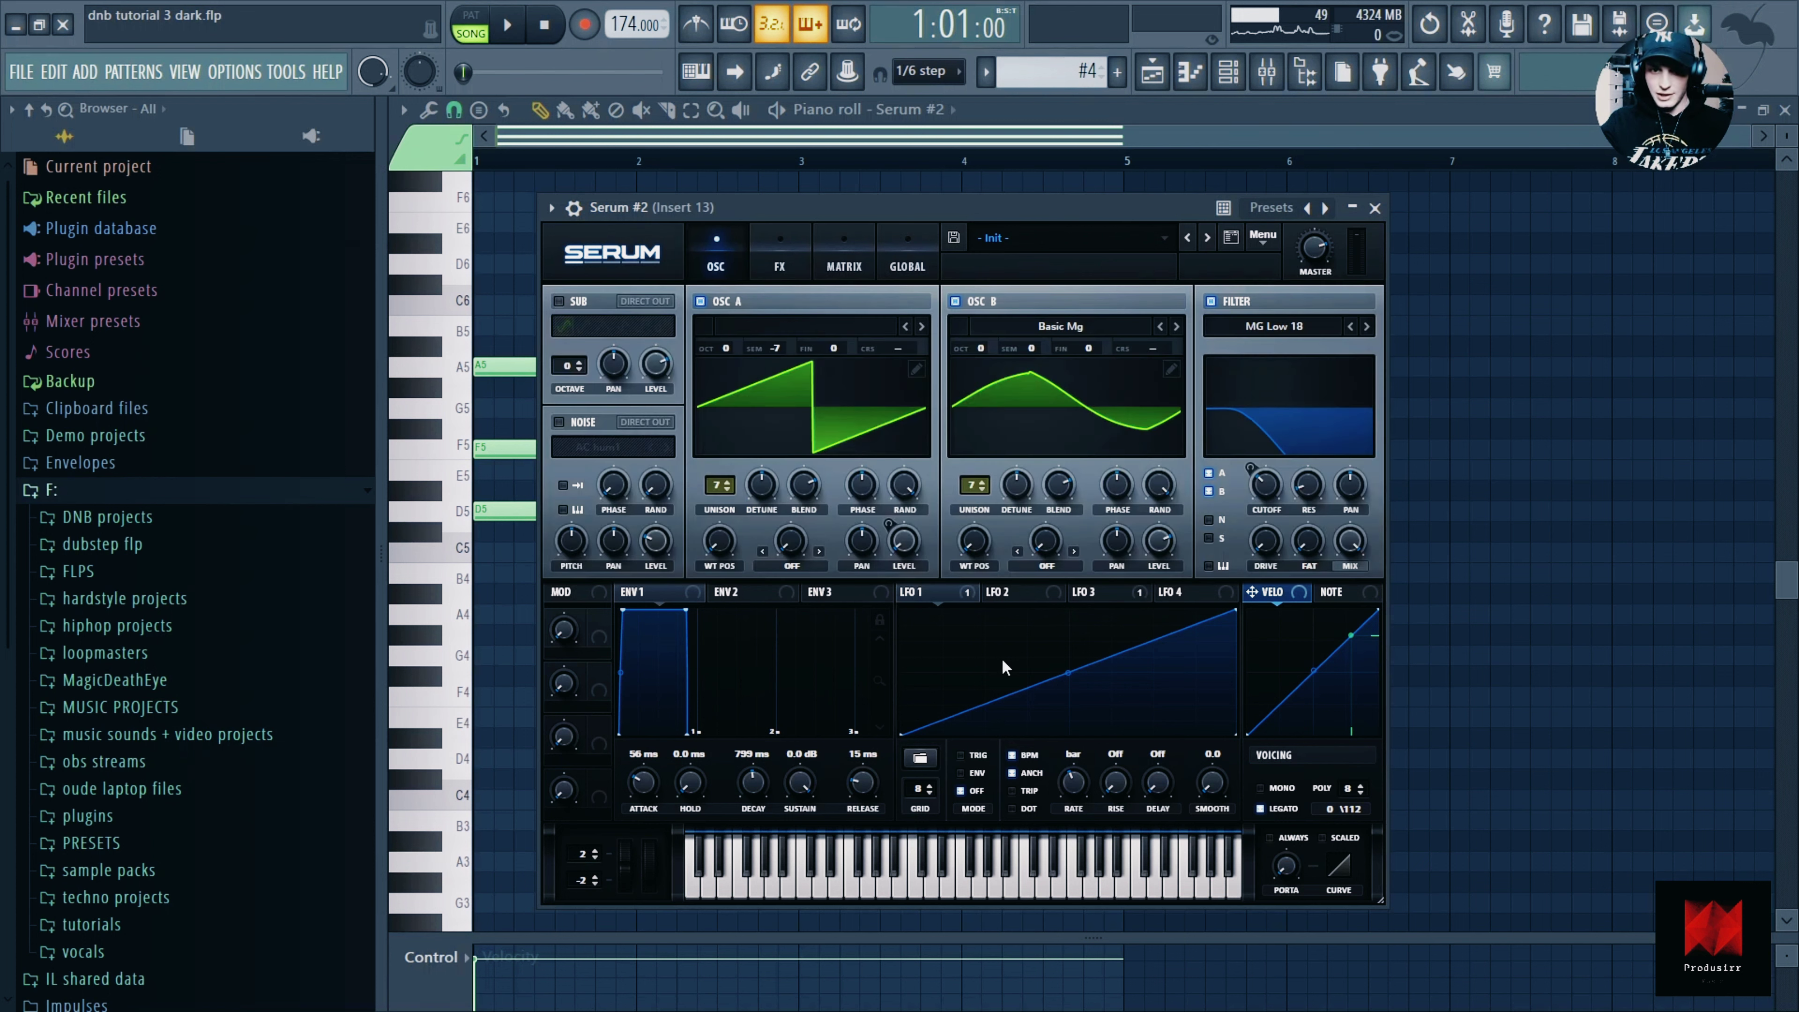
click(941, 595)
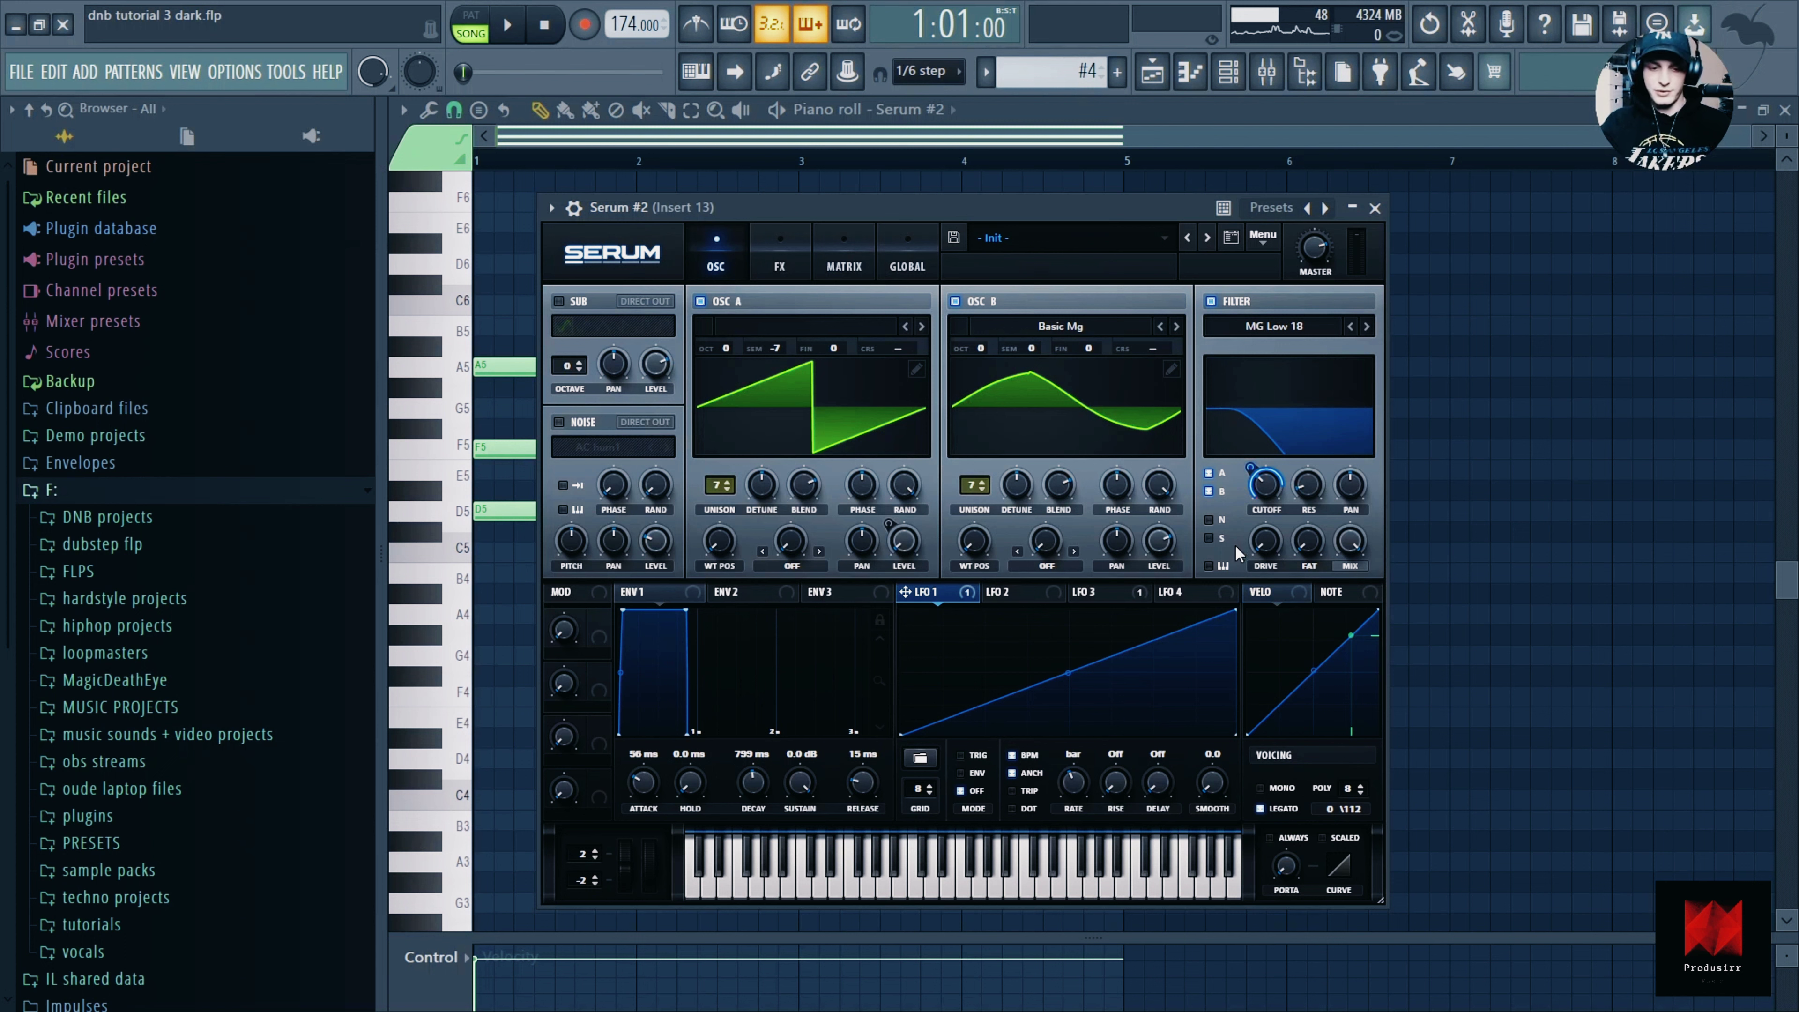
Save the project and play the Serum #2 chords while checking the LFO 1 modulation on the filter cutoff.
key(ctrl+s)
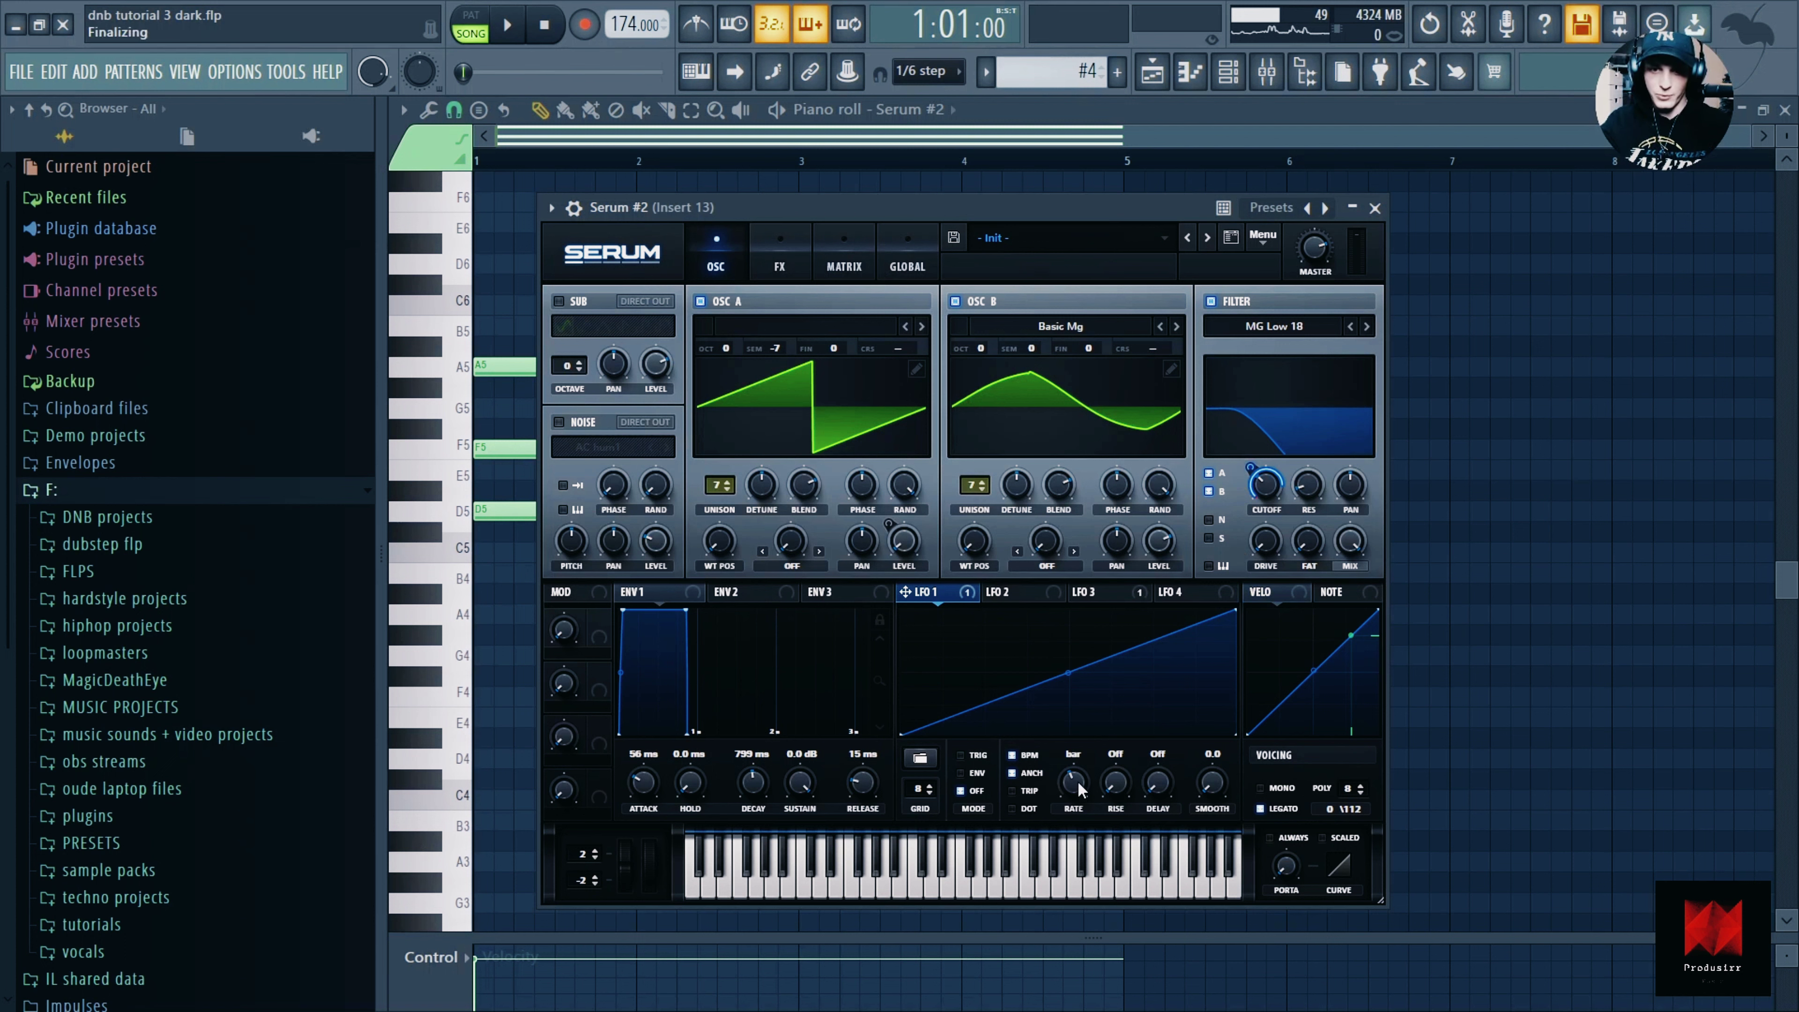
right_click(1258, 499)
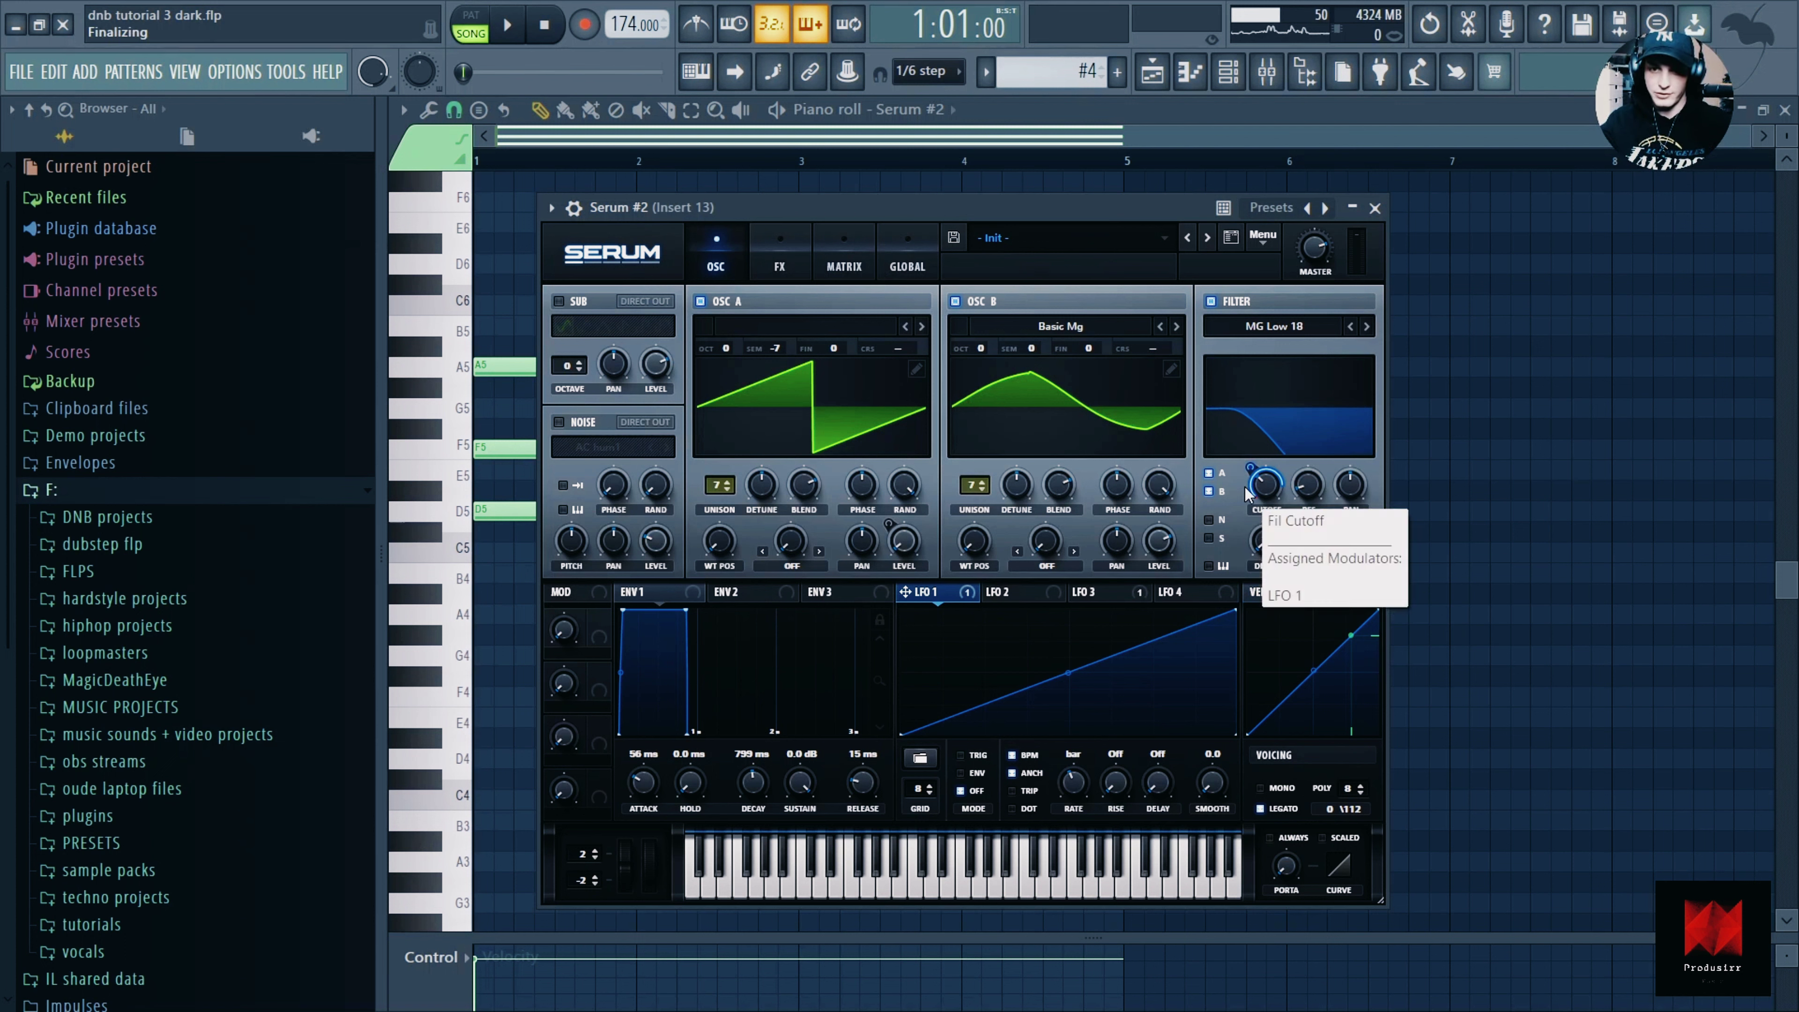
click(1272, 434)
key(space)
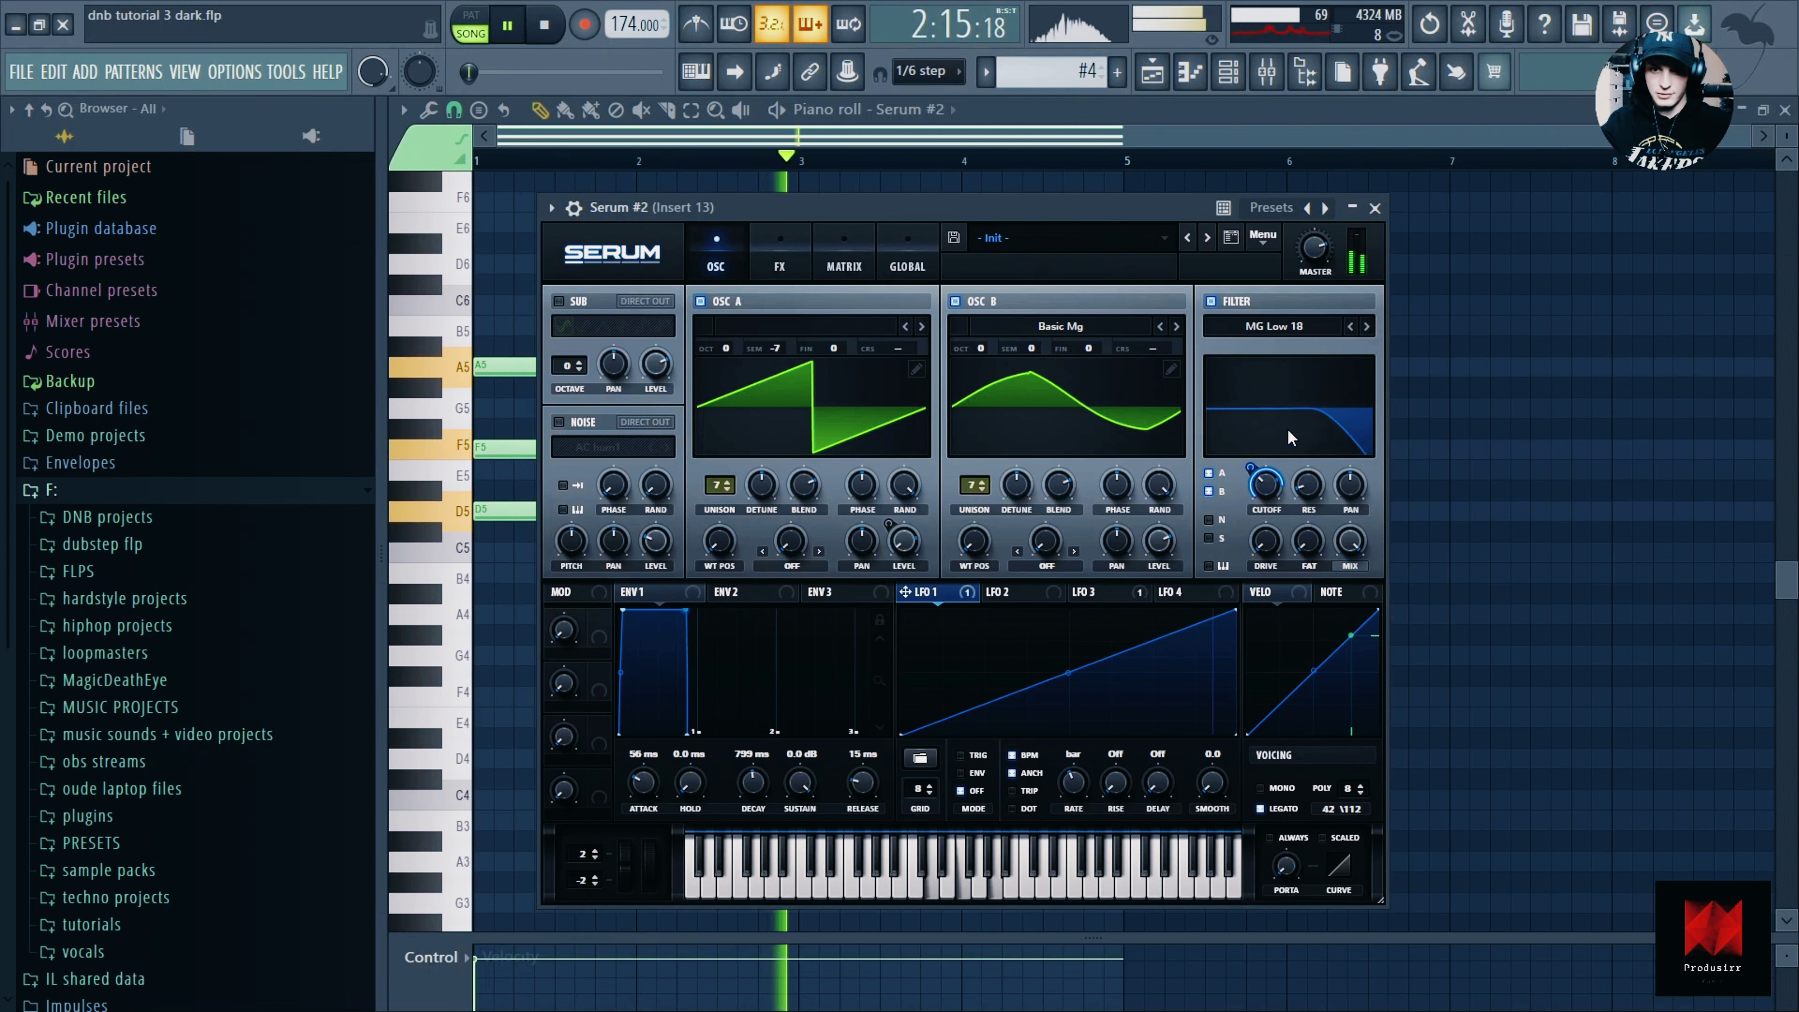
key(space)
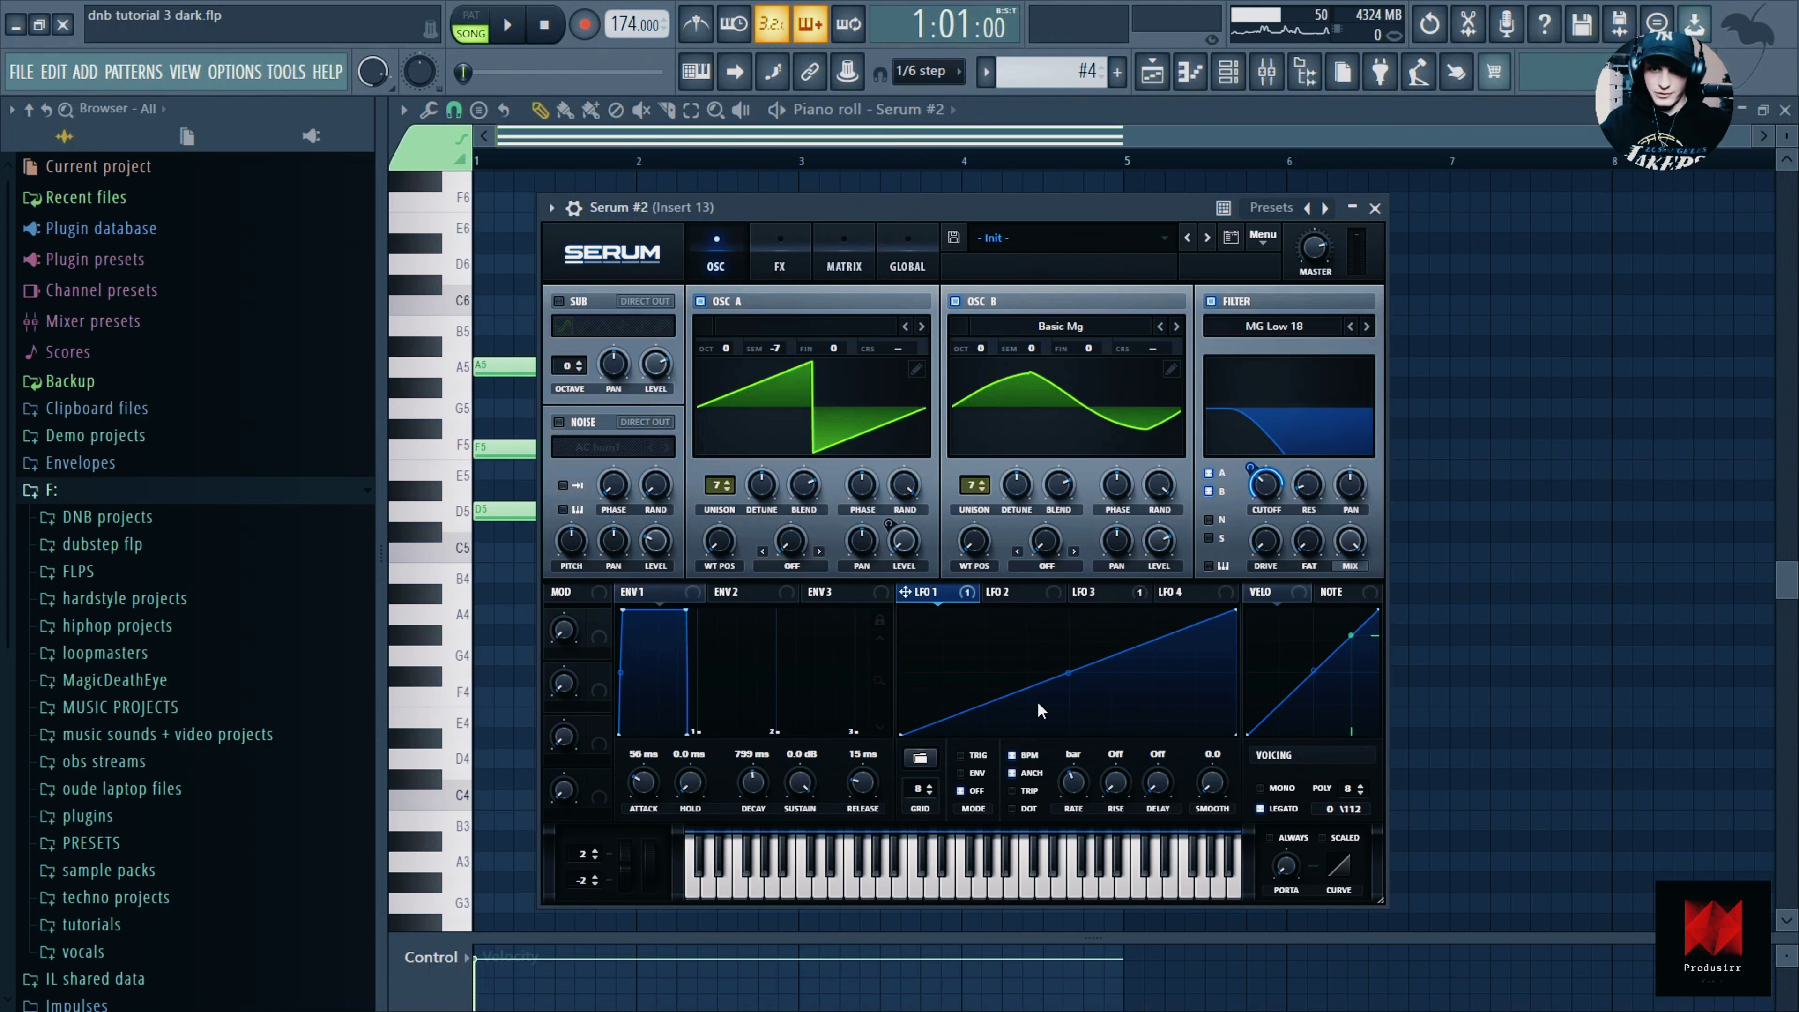
right_click(1267, 488)
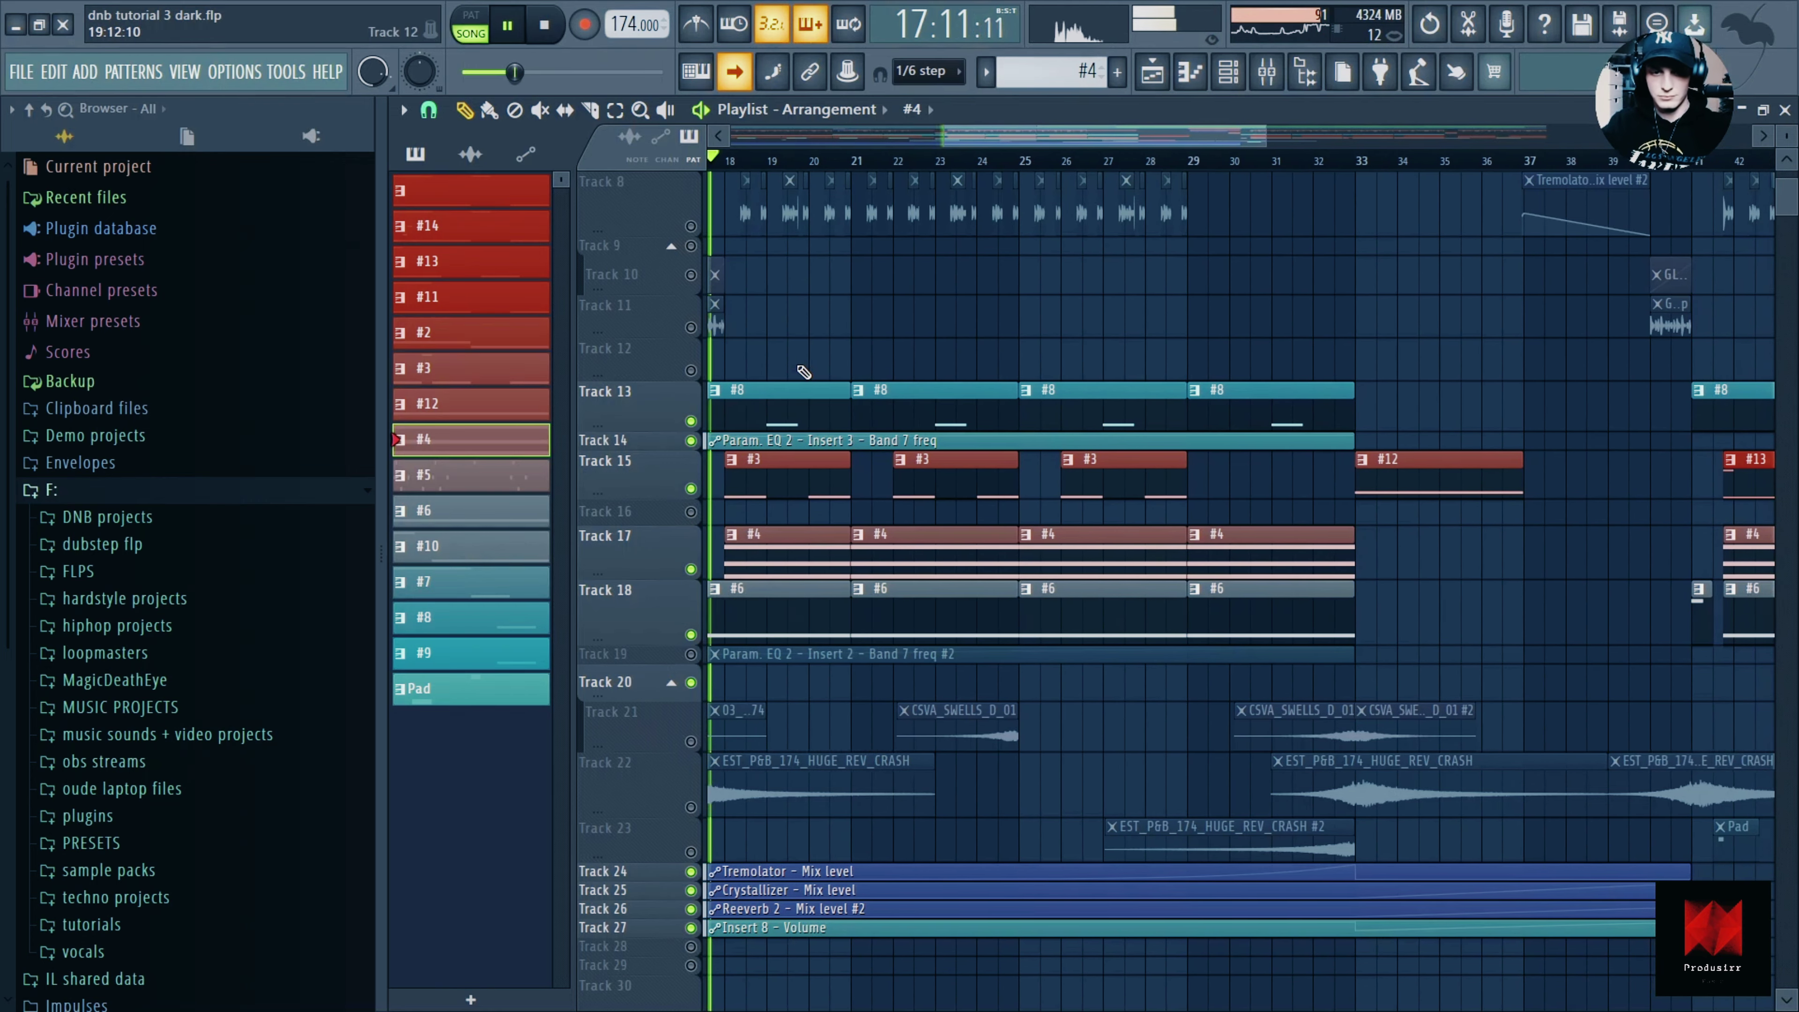
Play the bass and chord tracks around bar 17, and play the drum tracks on their own from the start.
key(space)
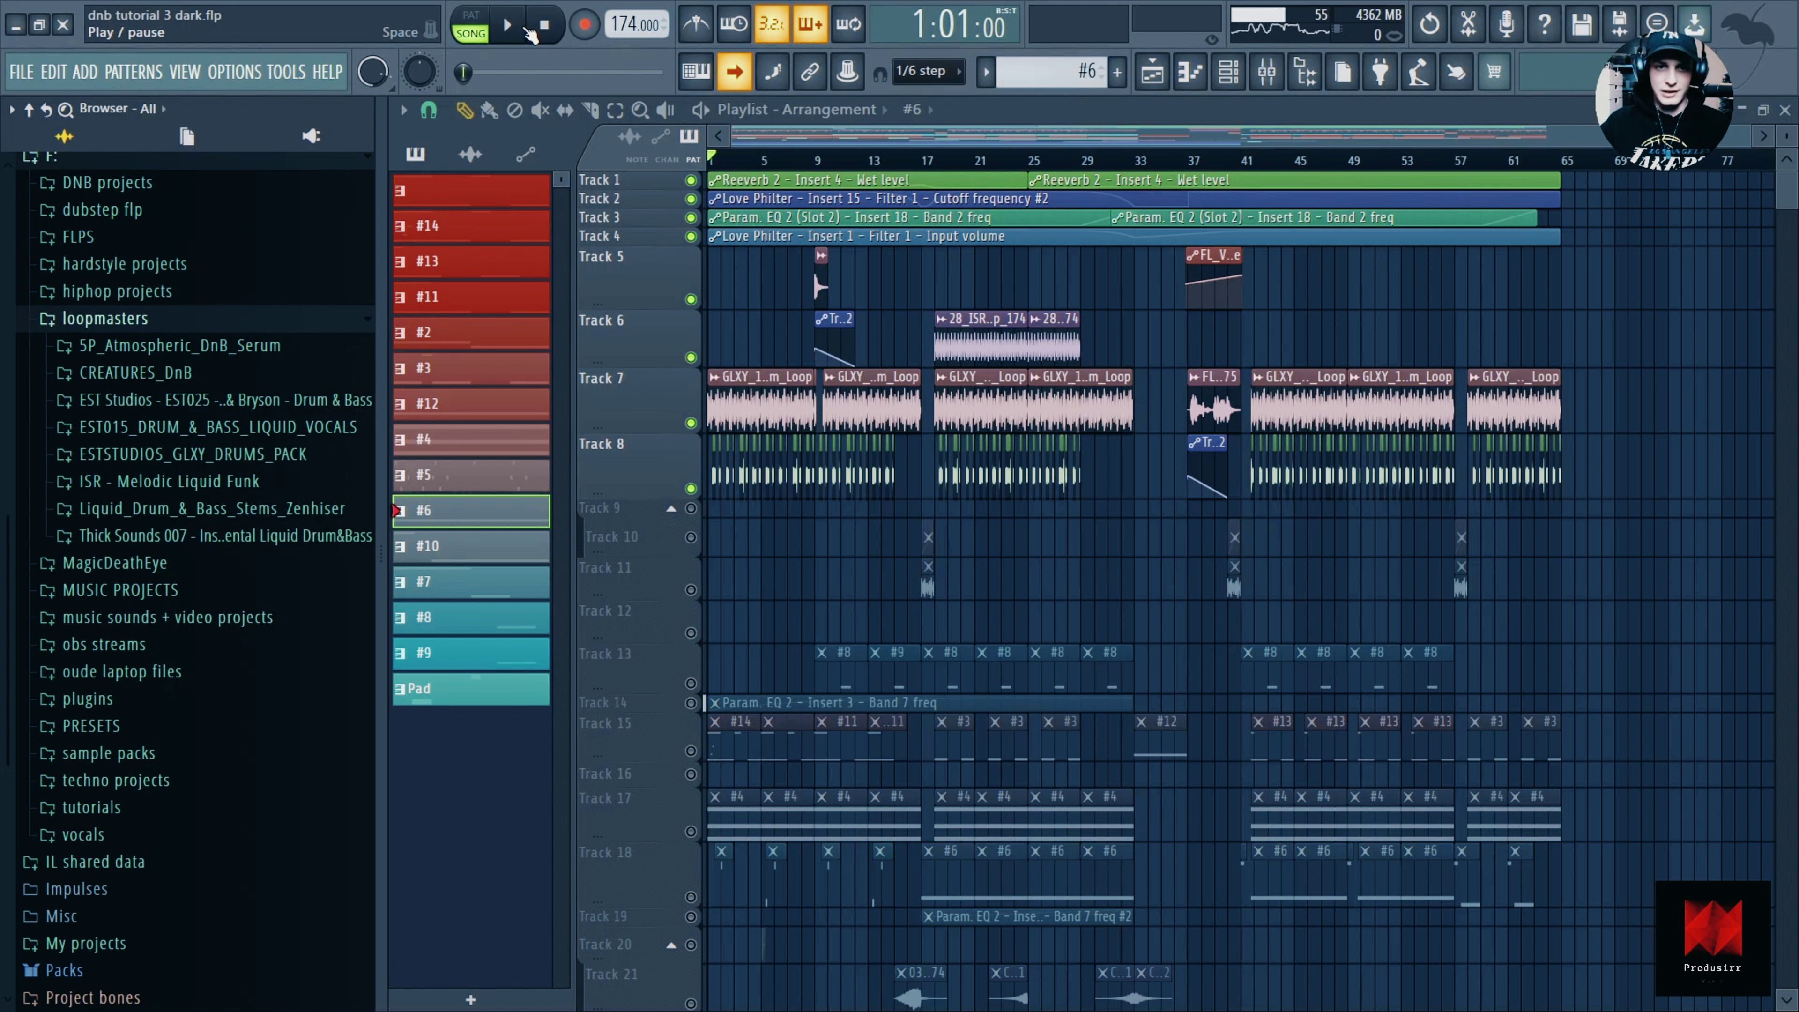
click(510, 27)
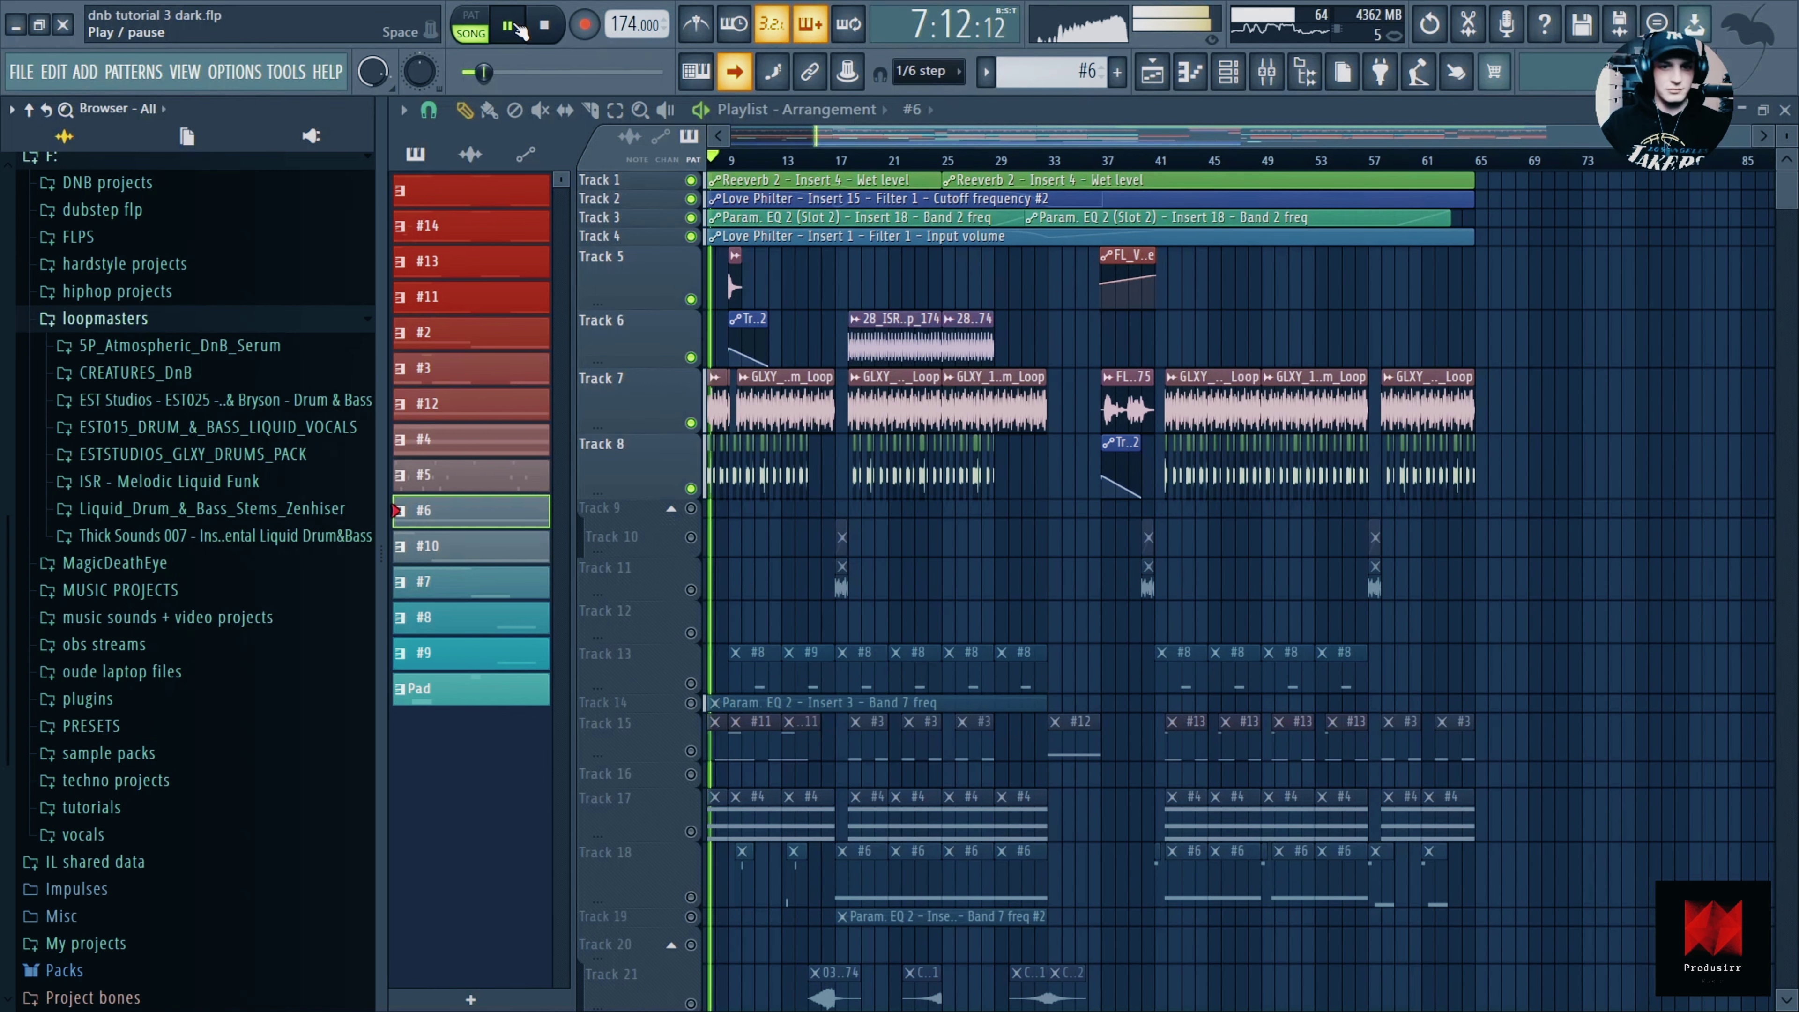
click(512, 27)
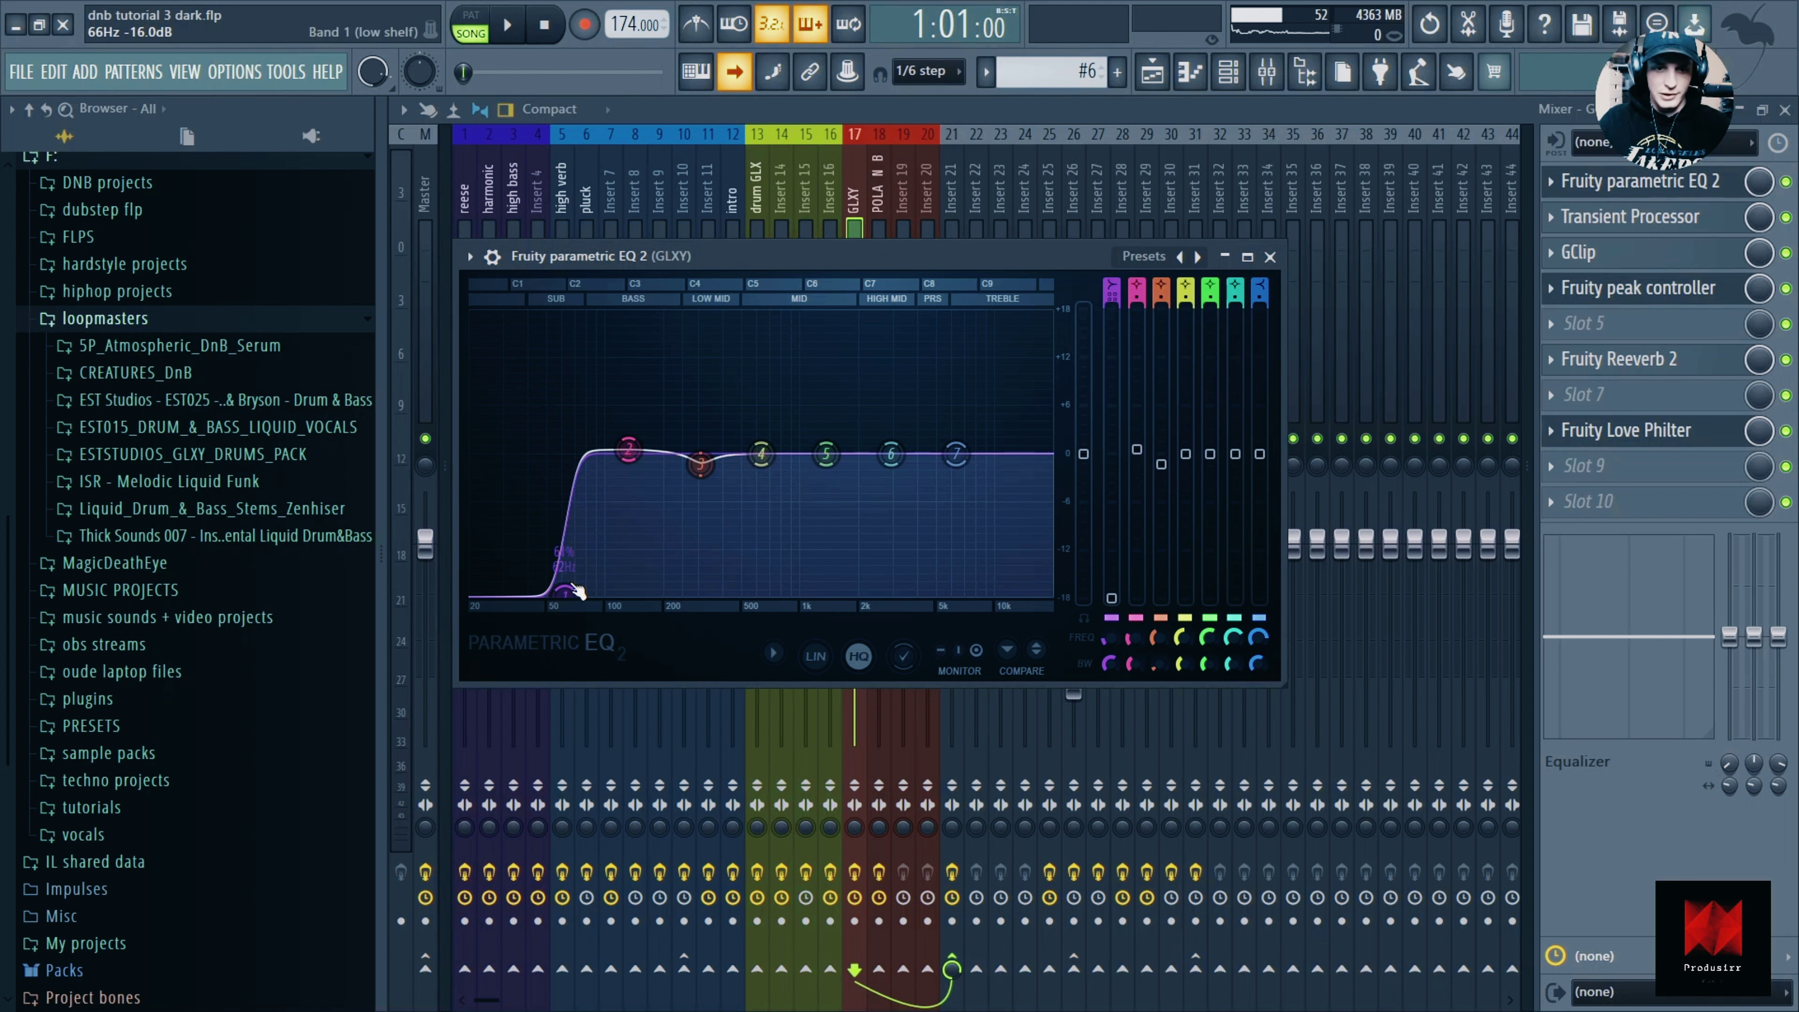
Replace the EQ view with the GLXY track's Transient Processor and sweep its release up to 0% and back to -87.5% during playback.
click(1270, 257)
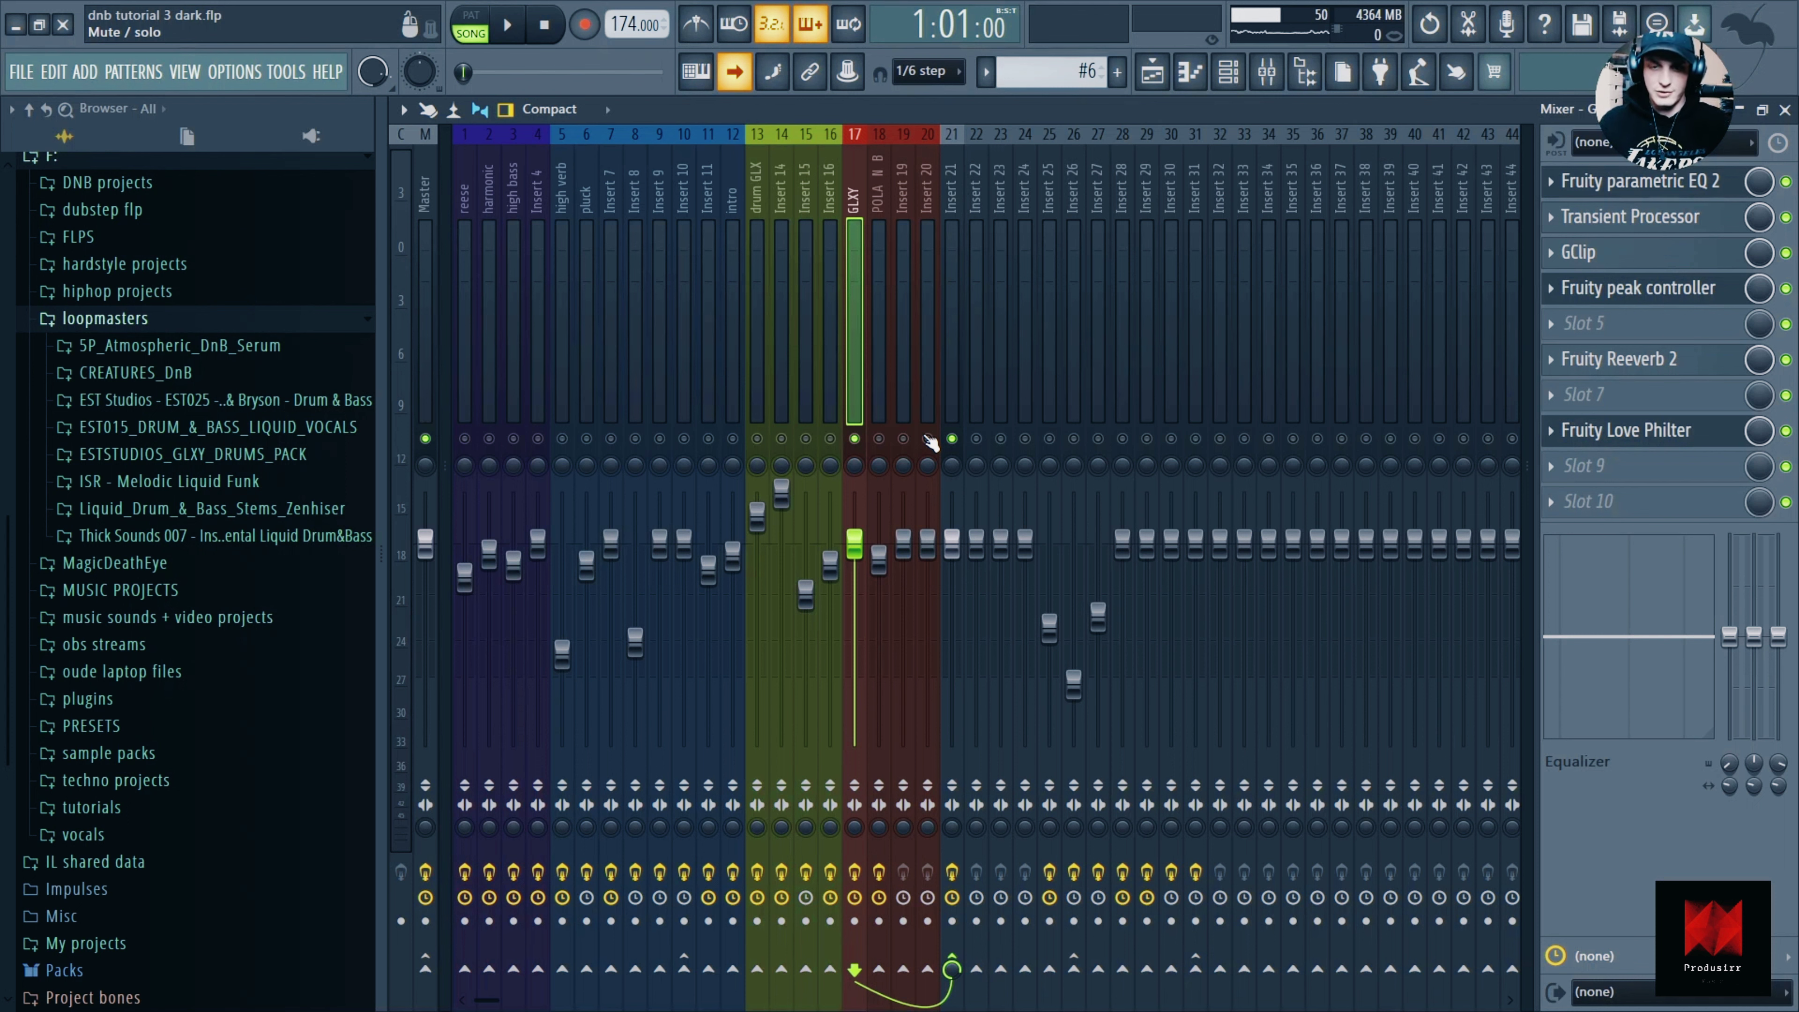
click(1629, 216)
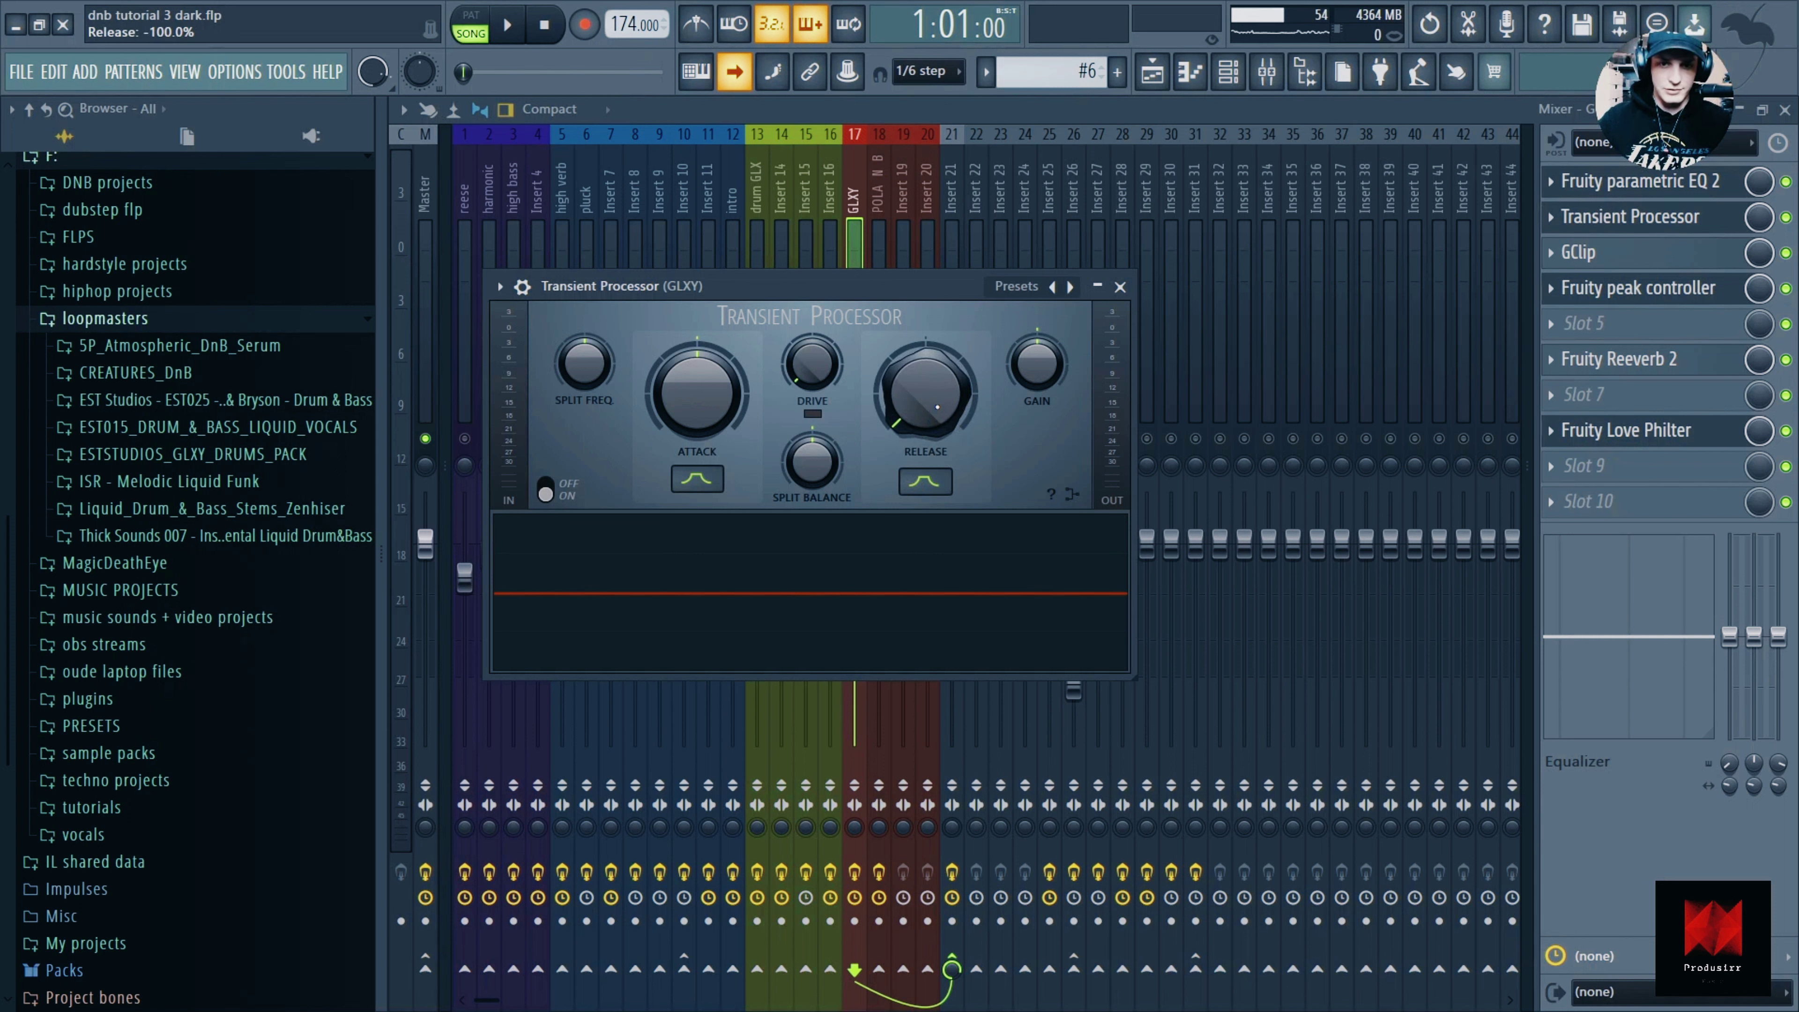
key(space)
scroll(925, 393, up, 5)
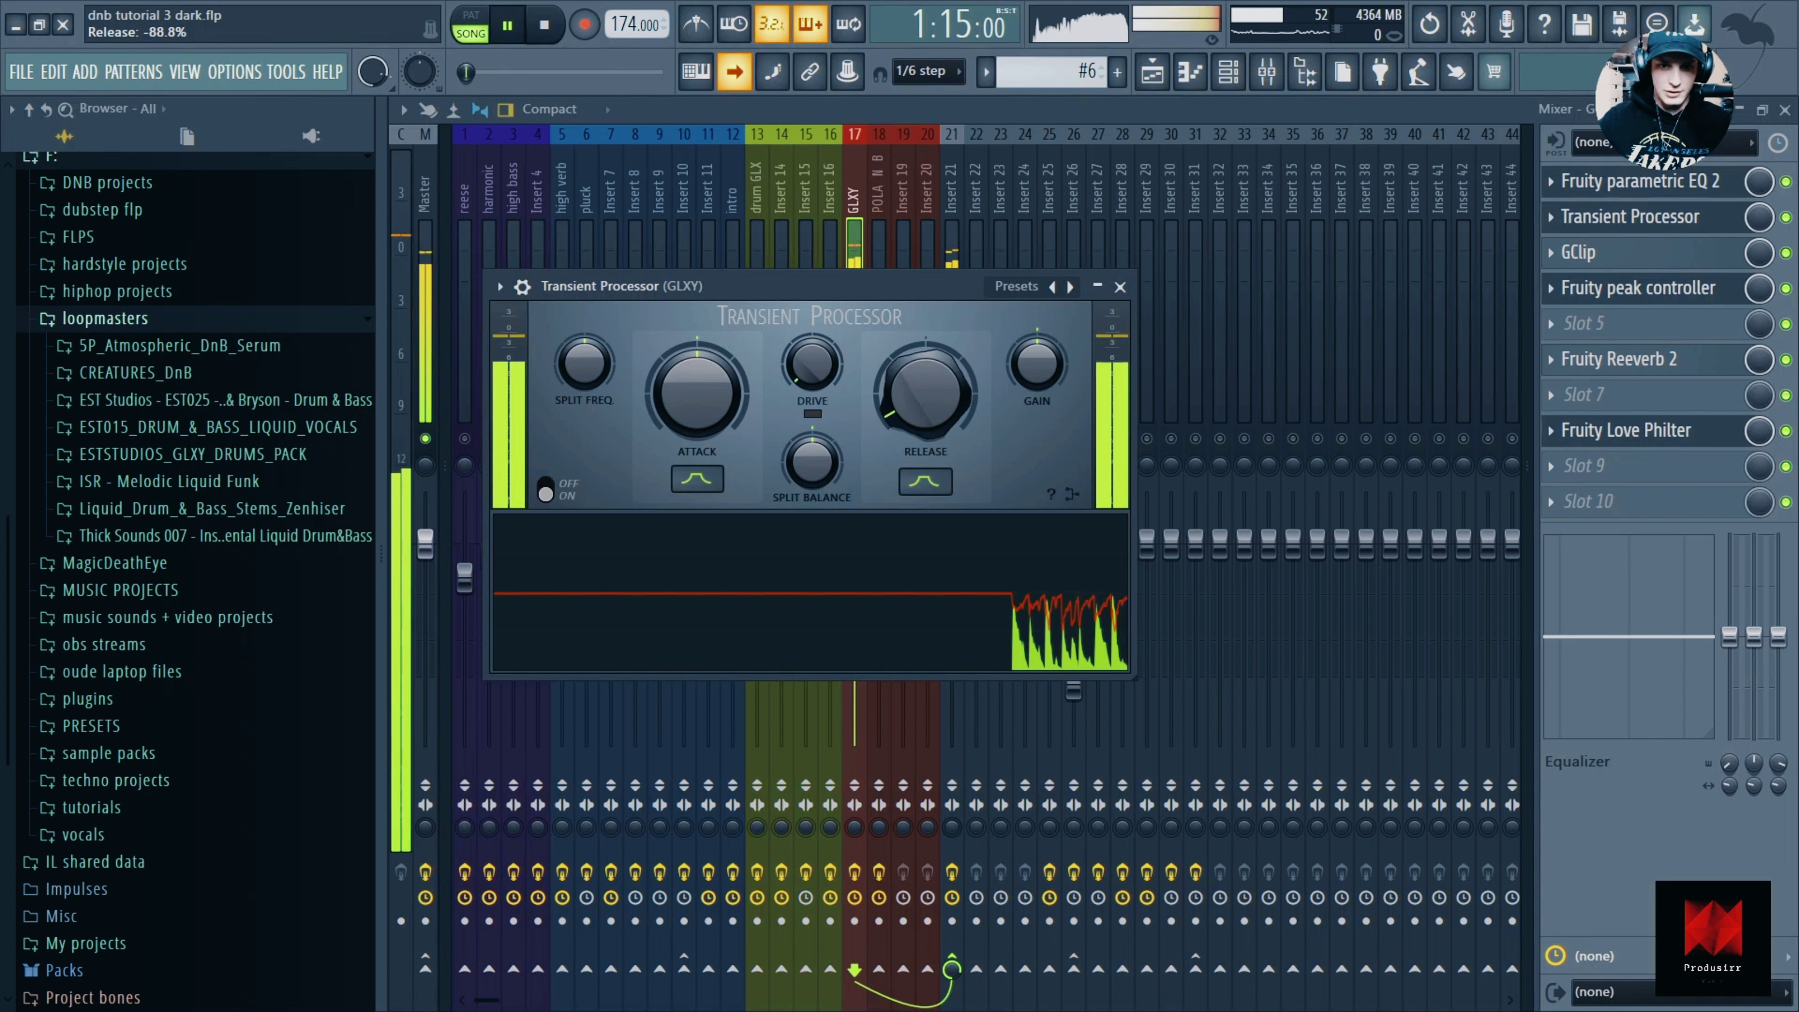
scroll(925, 393, up, 18)
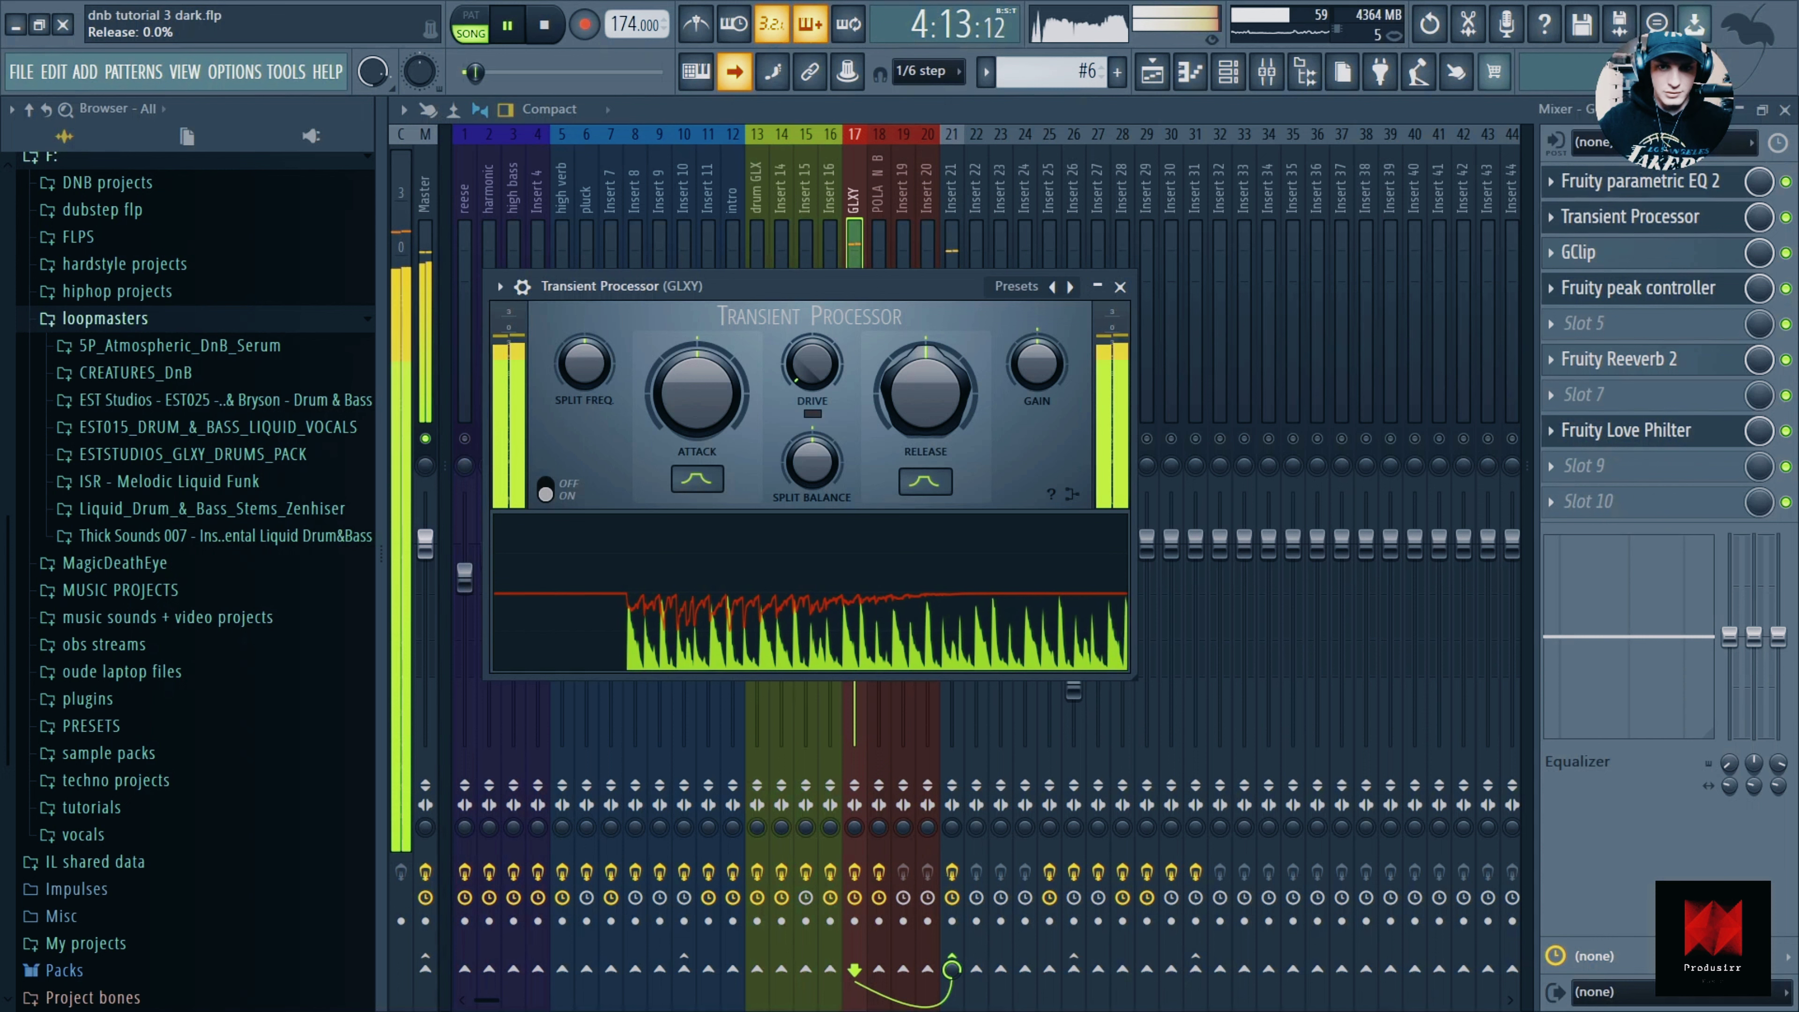
scroll(925, 394, down, 20)
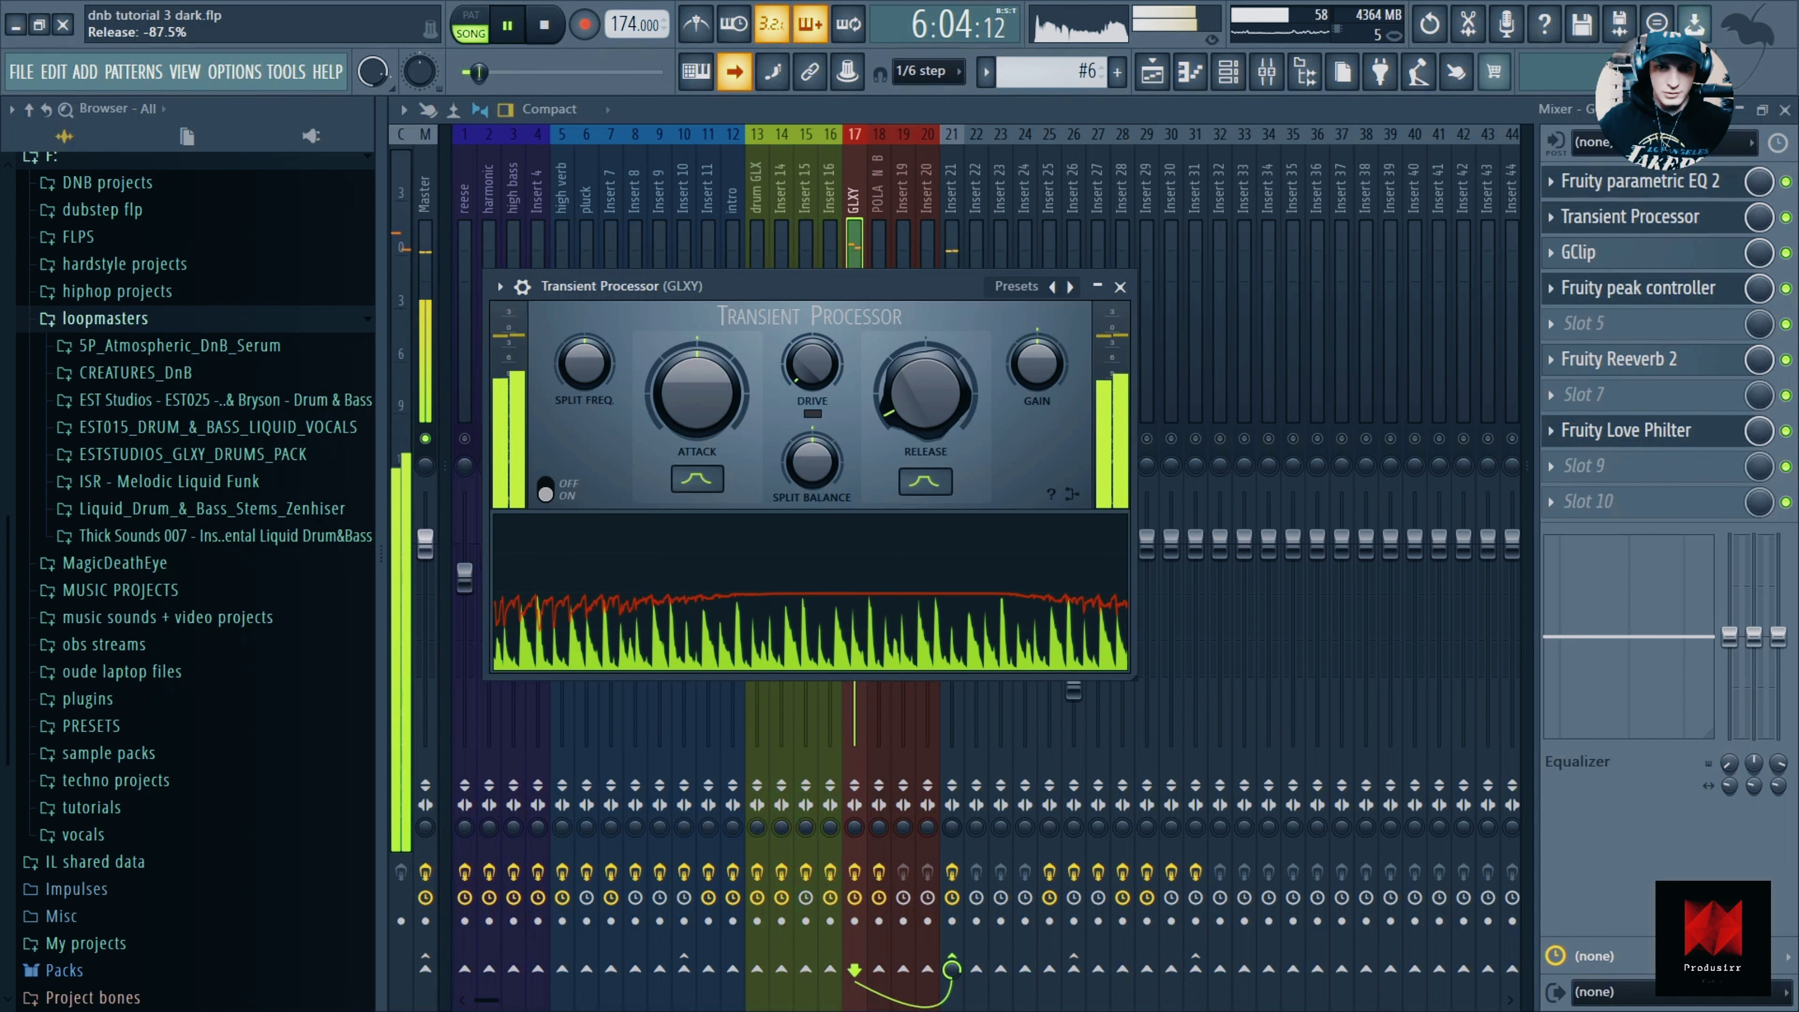